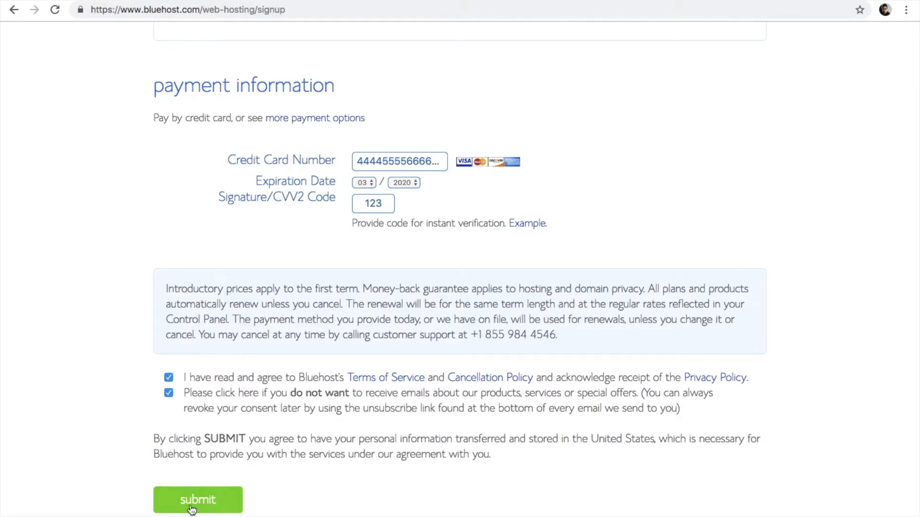
# - Go to bluehost.com and open its account login page
pyautogui.click(73, 6)
pyautogui.write('bluehost.com')
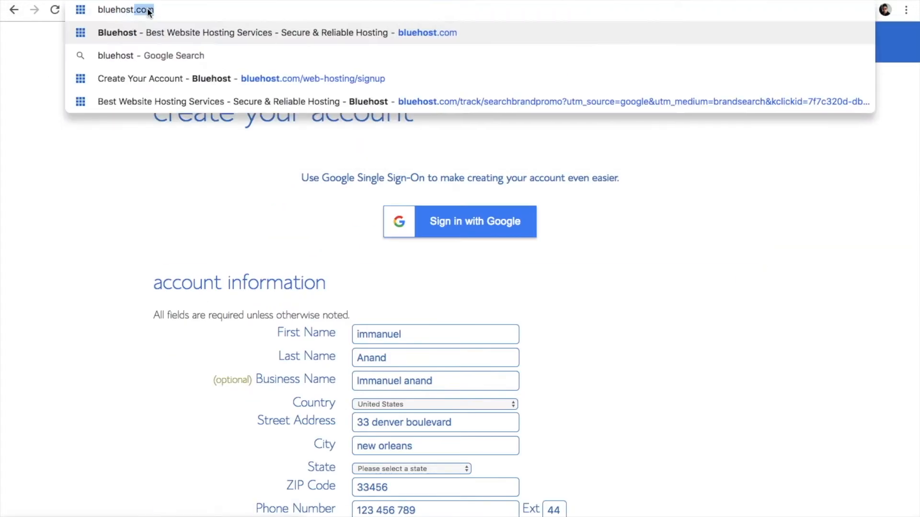
pyautogui.press('Return')
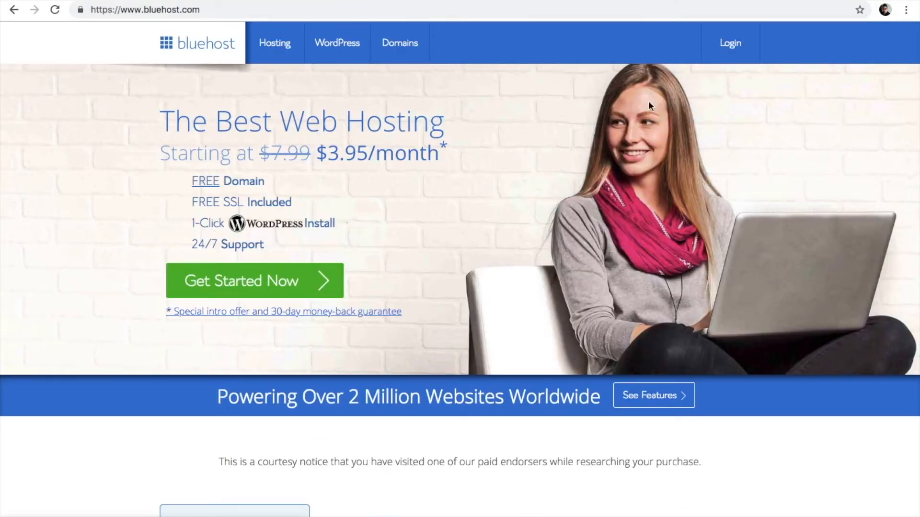
pyautogui.click(735, 44)
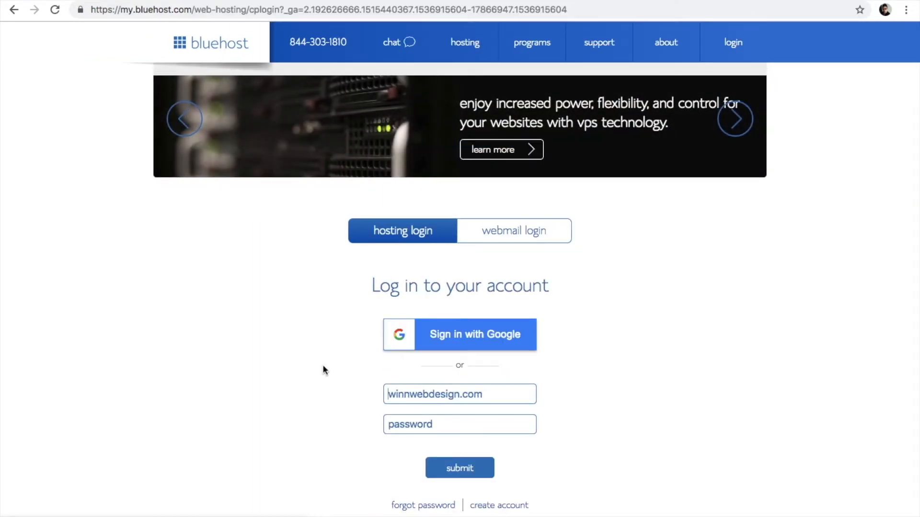
# - Log in to the hosting account with the domain winnwebdesign.com and the account password
pyautogui.write('winnwebdesign.com')
pyautogui.click(476, 425)
pyautogui.write('•••••••••••')
pyautogui.click(480, 469)
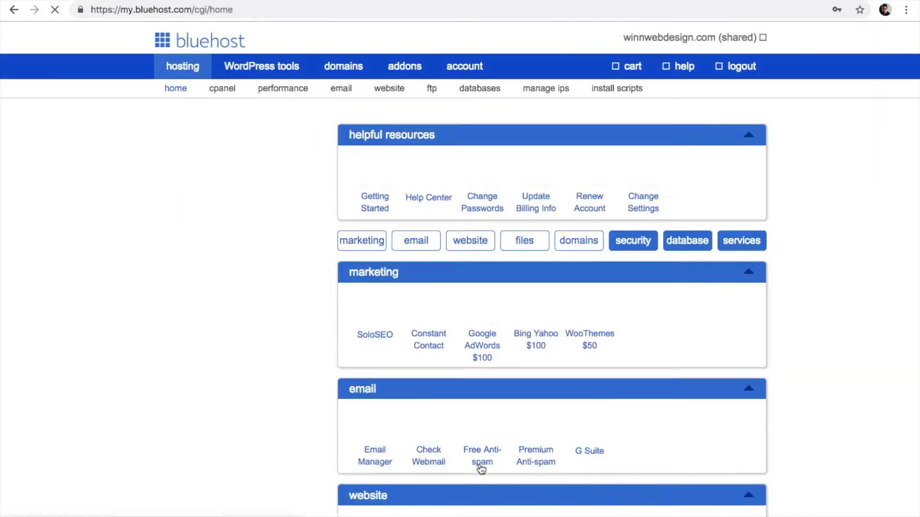
pyautogui.scroll(-4, 482, 469)
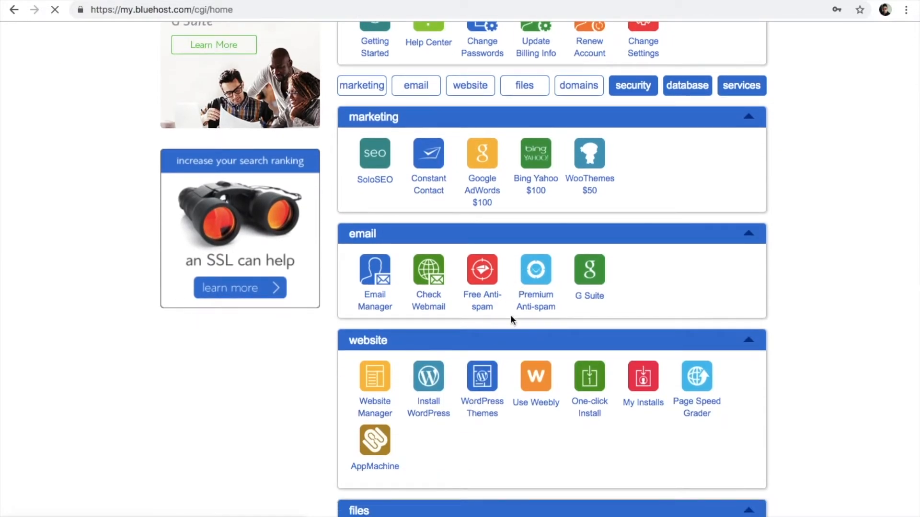
pyautogui.scroll(-5, 512, 317)
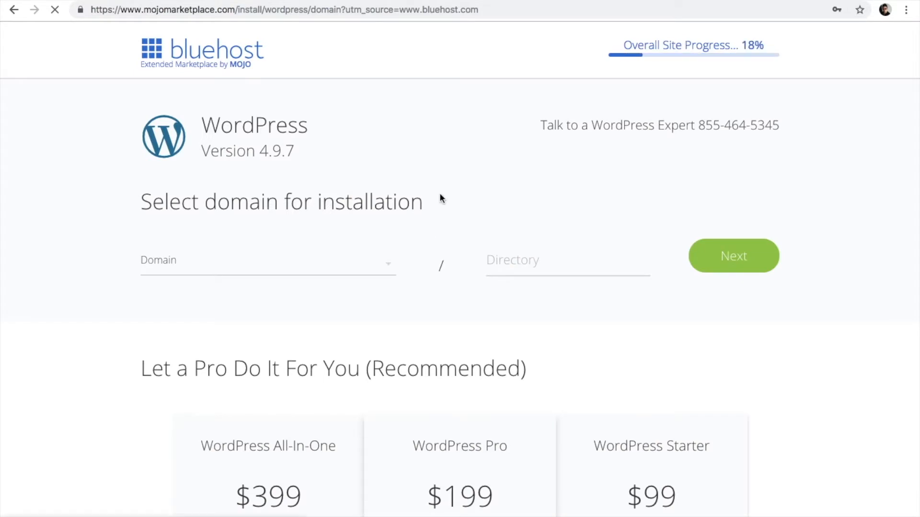
pyautogui.click(349, 267)
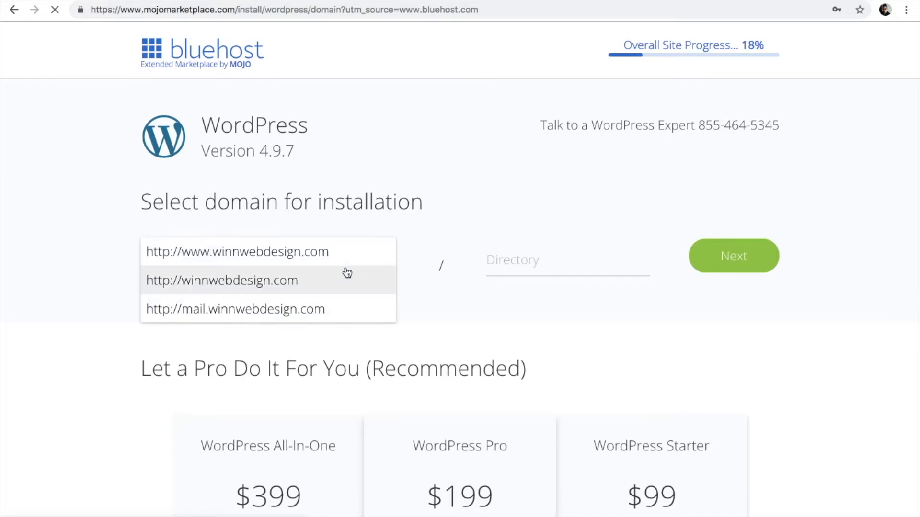
pyautogui.click(331, 258)
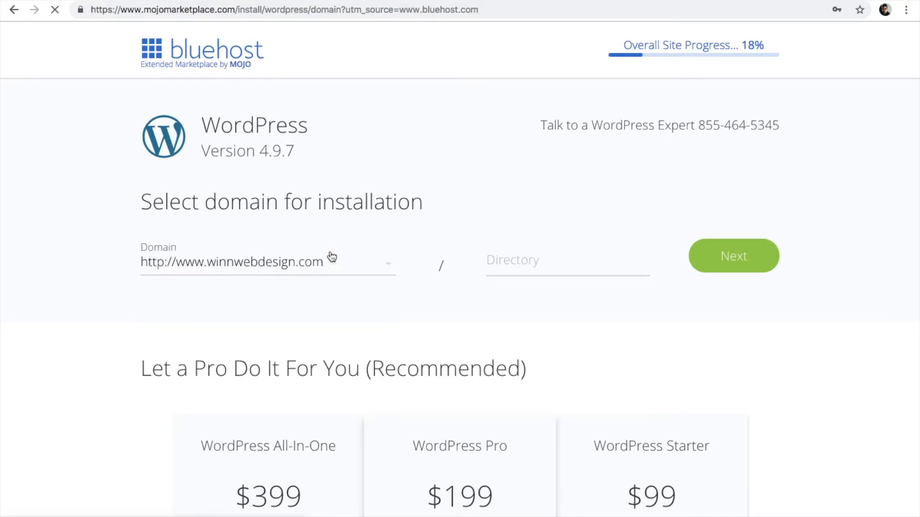
pyautogui.click(729, 260)
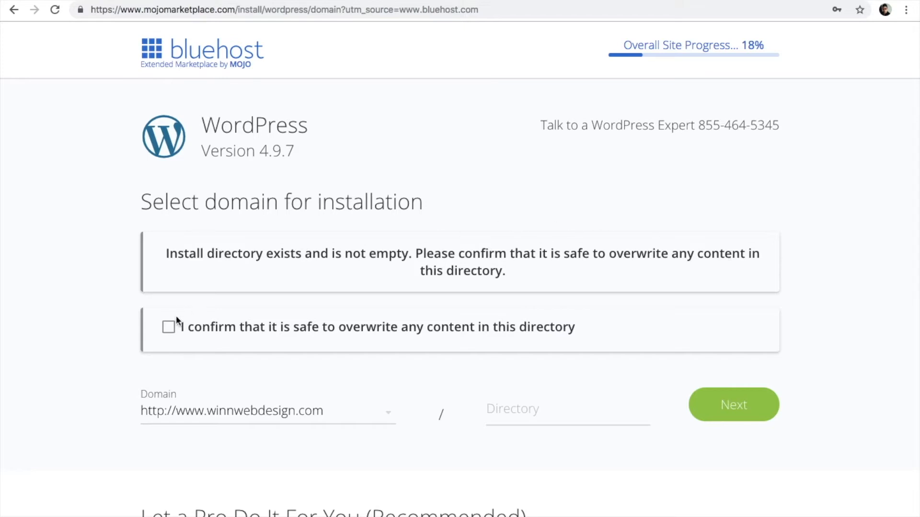
# - Install WordPress with overwriting of the directory's existing content confirmed as safe, and open the installation's credentials
pyautogui.click(168, 330)
pyautogui.click(724, 398)
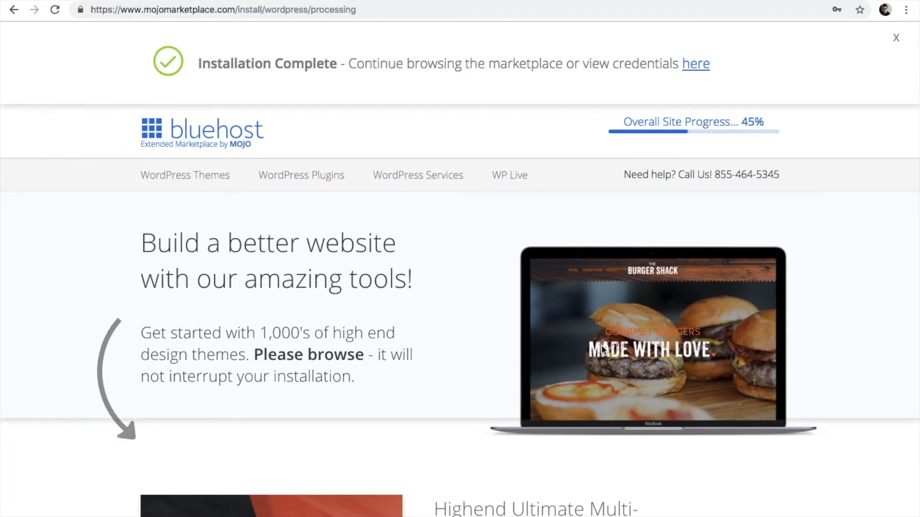
pyautogui.moveTo(684, 100)
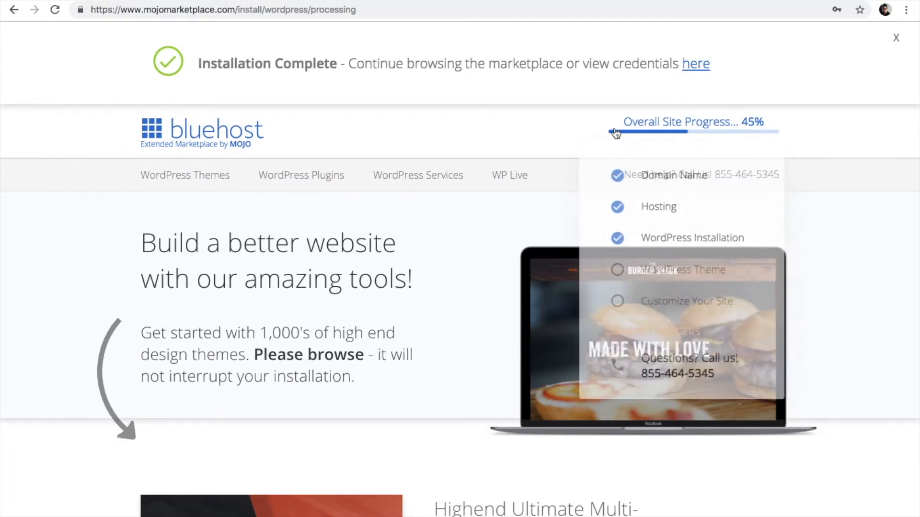
pyautogui.click(698, 66)
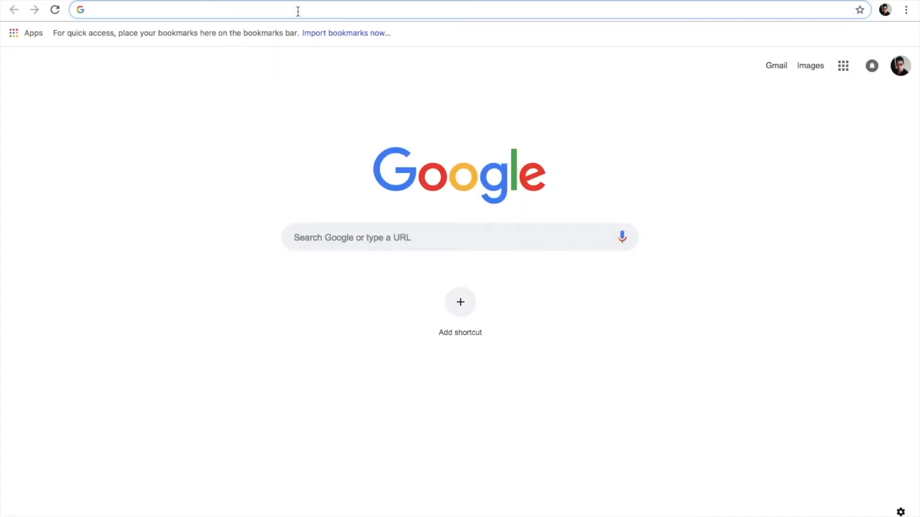
# - Go to wordpress.com/wp-admin/index.php in the empty browser tab
pyautogui.write('word')
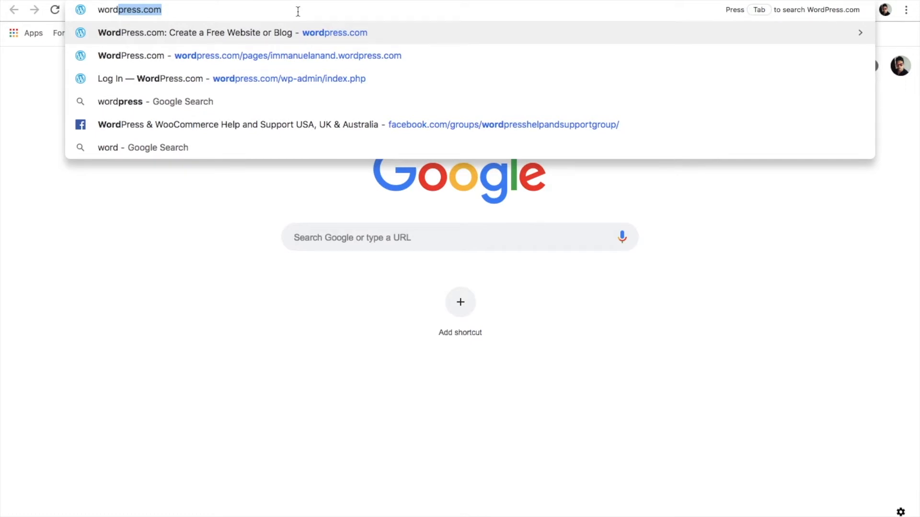
pyautogui.press('Right')
pyautogui.write('/')
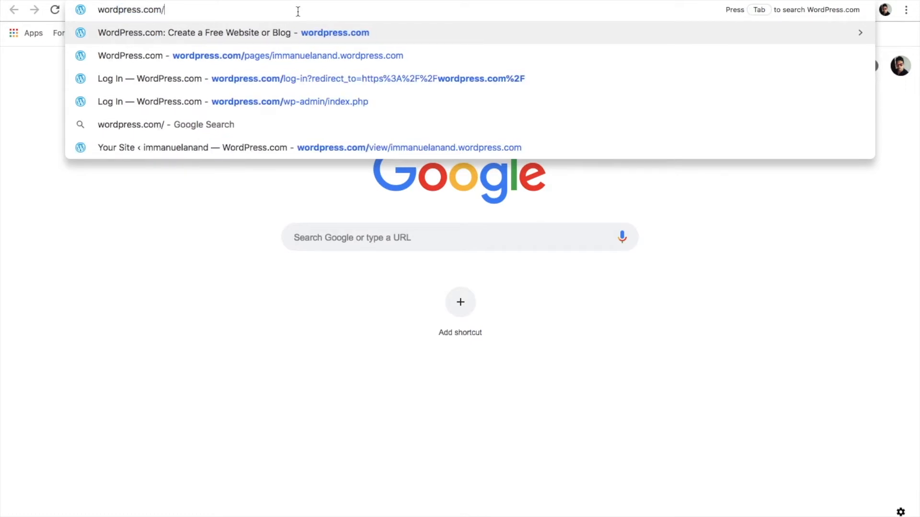
pyautogui.write('wp-a')
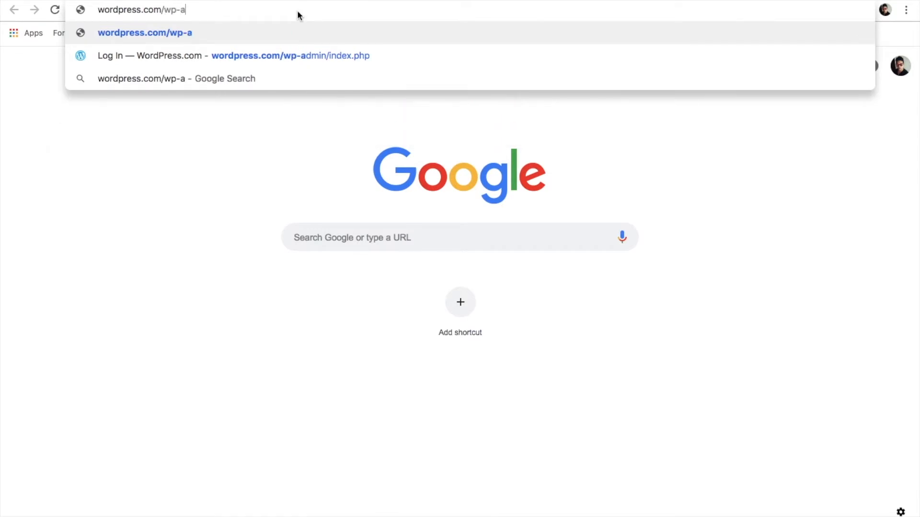
pyautogui.write('dmin')
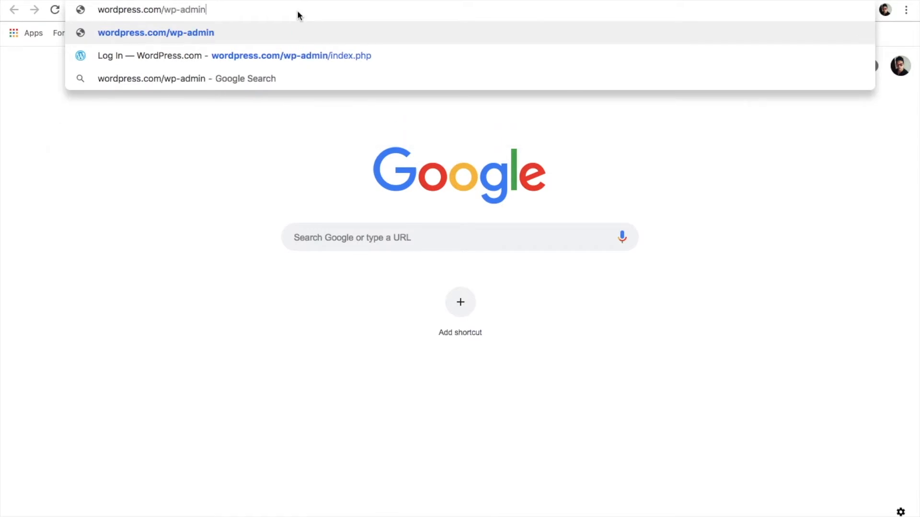
pyautogui.write('/')
pyautogui.write('index')
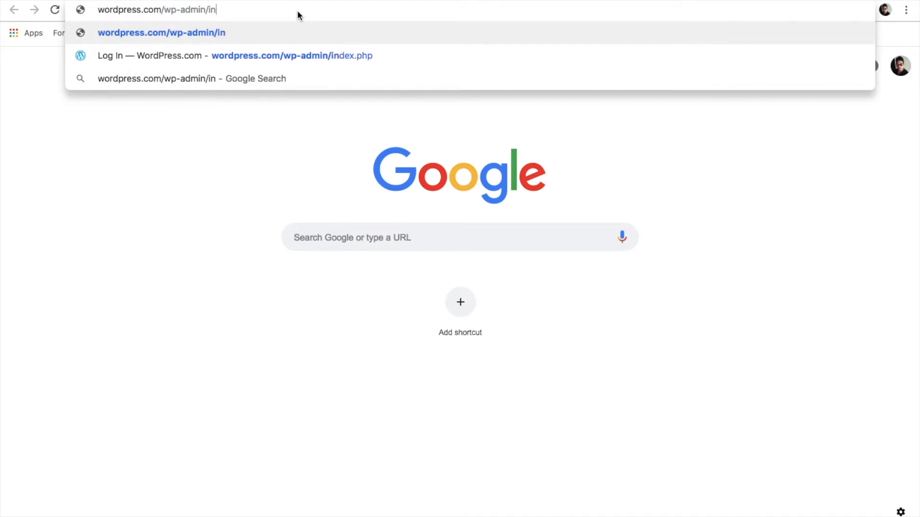
pyautogui.write('.p')
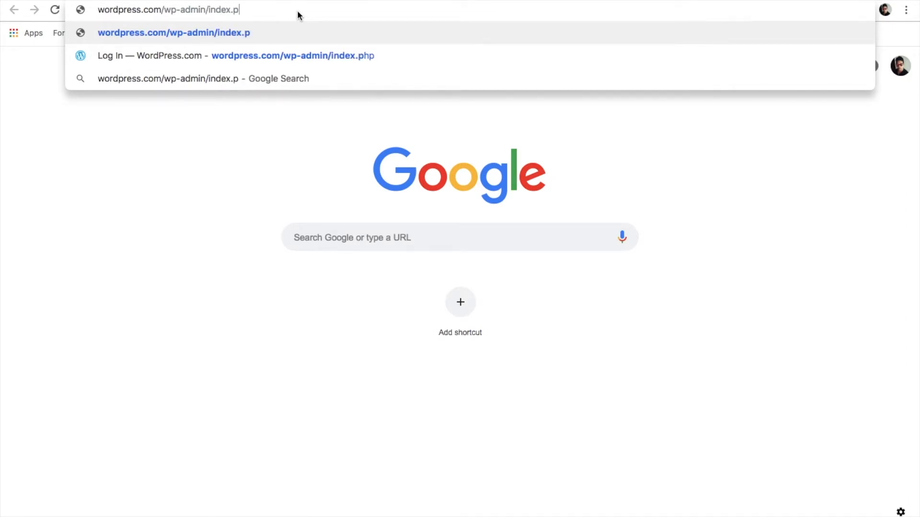
pyautogui.write('hp')
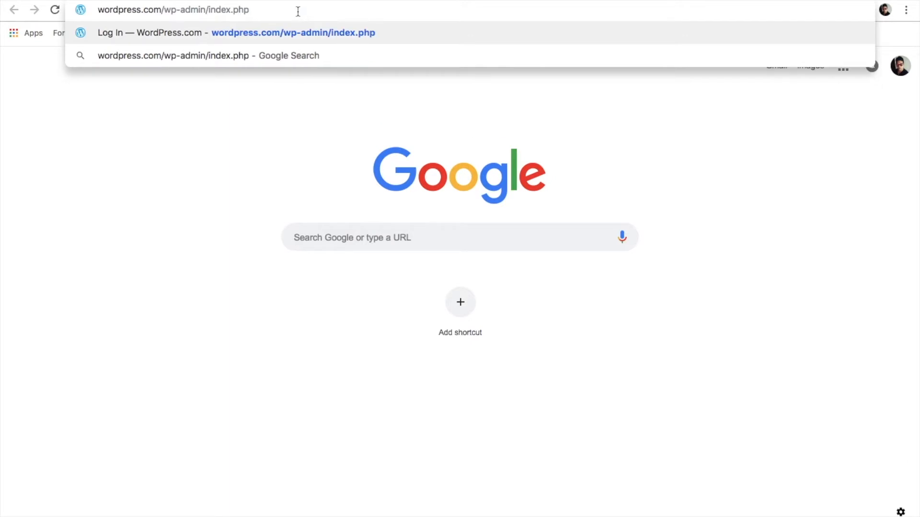
pyautogui.press('Return')
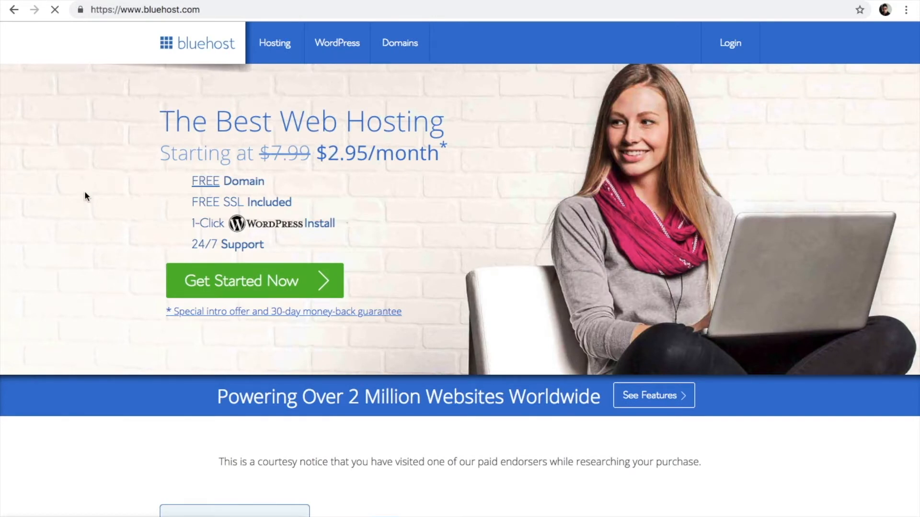
# - Sign in to Bluehost and log in to the winnwebdesign.com WordPress site as its administrator through the WordPress tools' user management
pyautogui.click(737, 44)
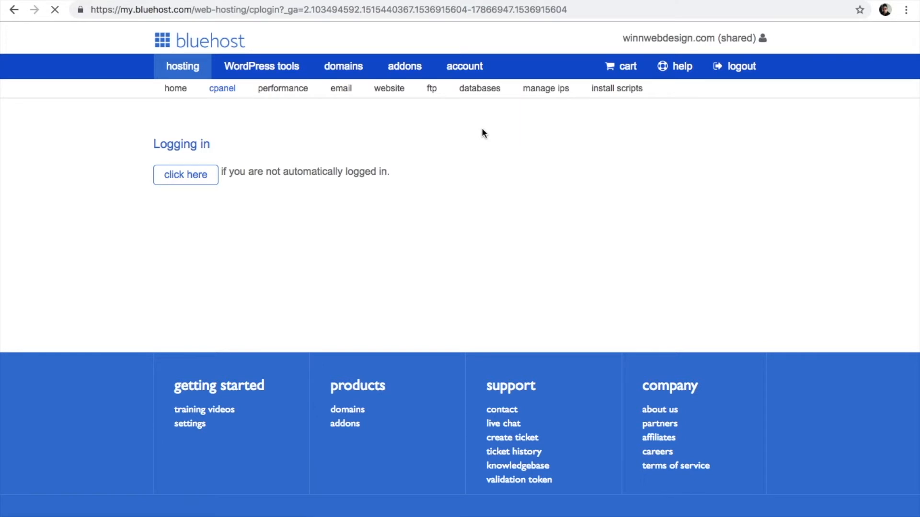
pyautogui.click(468, 73)
pyautogui.click(276, 73)
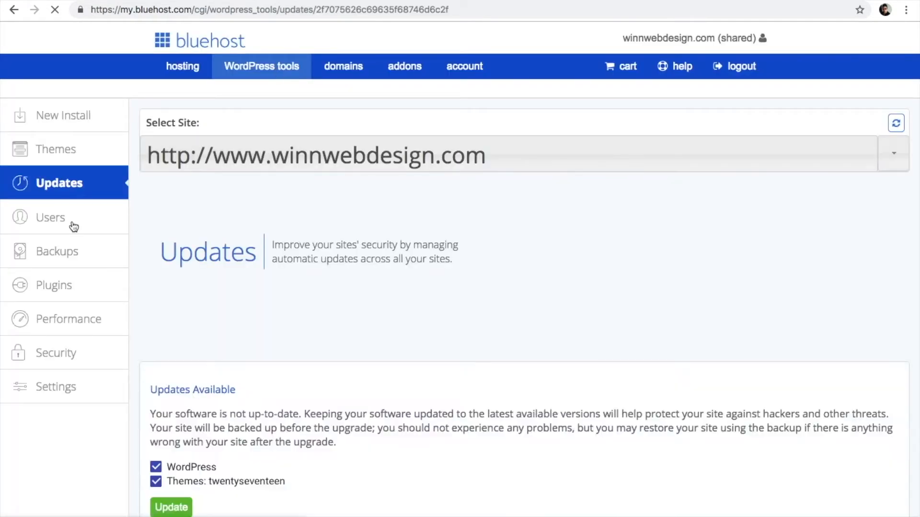
pyautogui.click(75, 221)
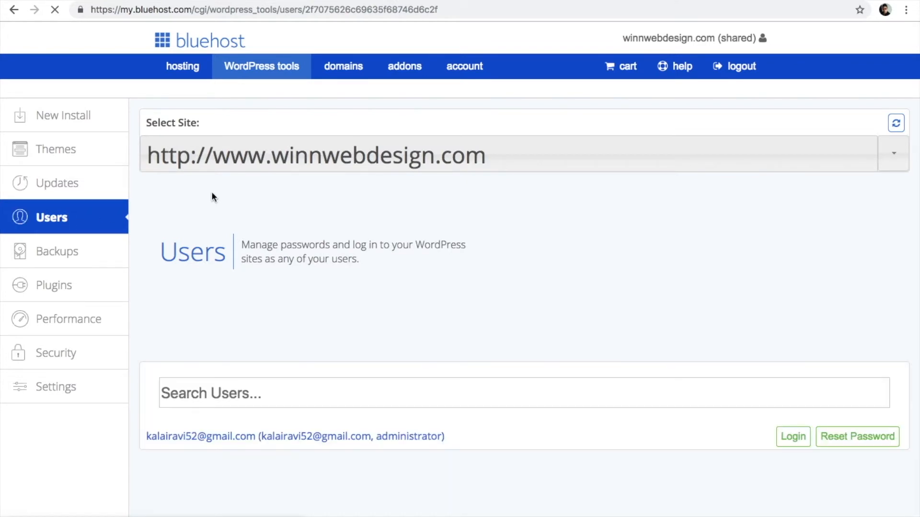
pyautogui.scroll(-4, 211, 192)
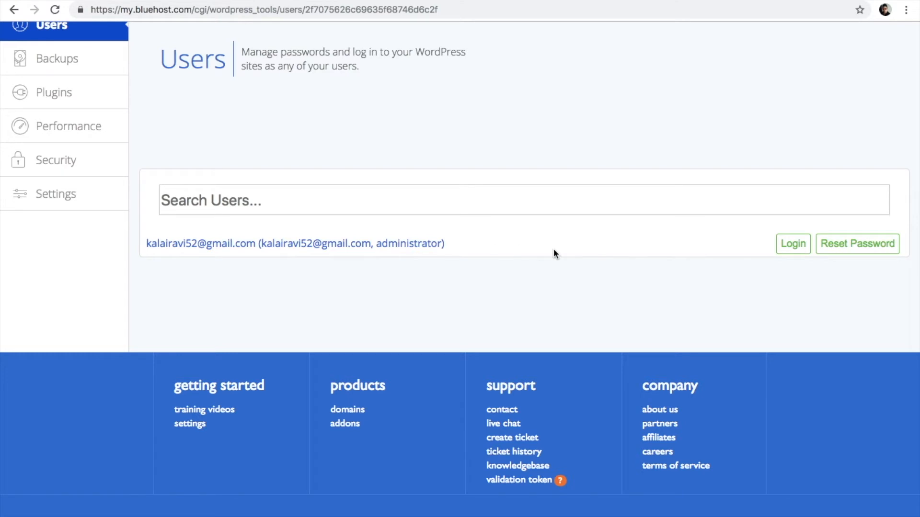
pyautogui.click(788, 245)
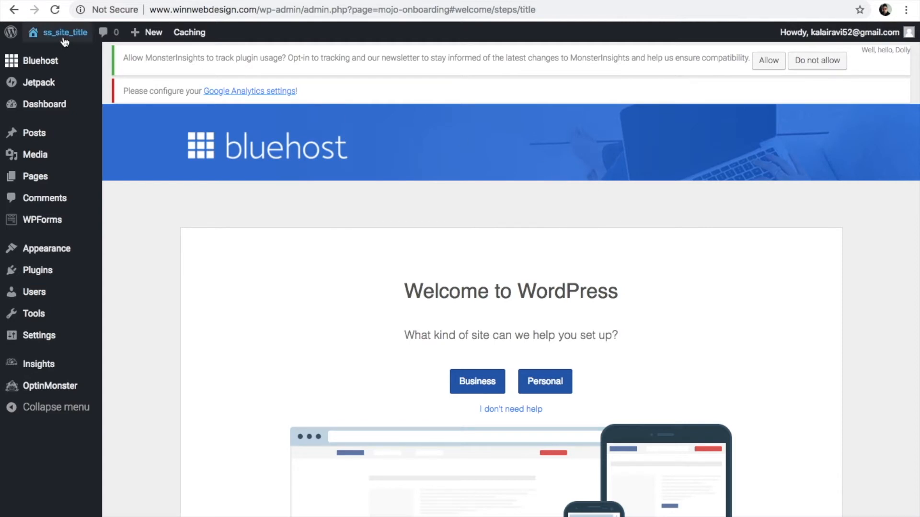
# - Visit the new WordPress site in a separate tab and look through its front page from header to footer
pyautogui.moveTo(66, 38)
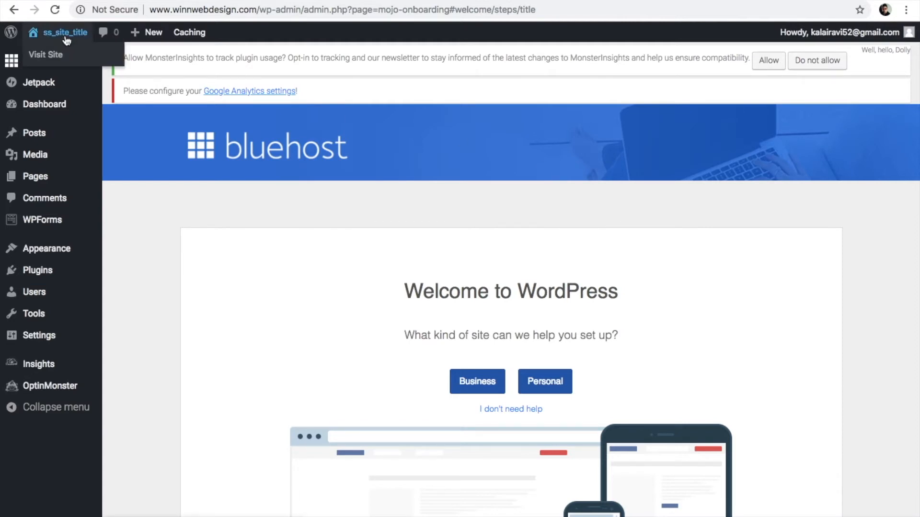
pyautogui.rightClick(59, 53)
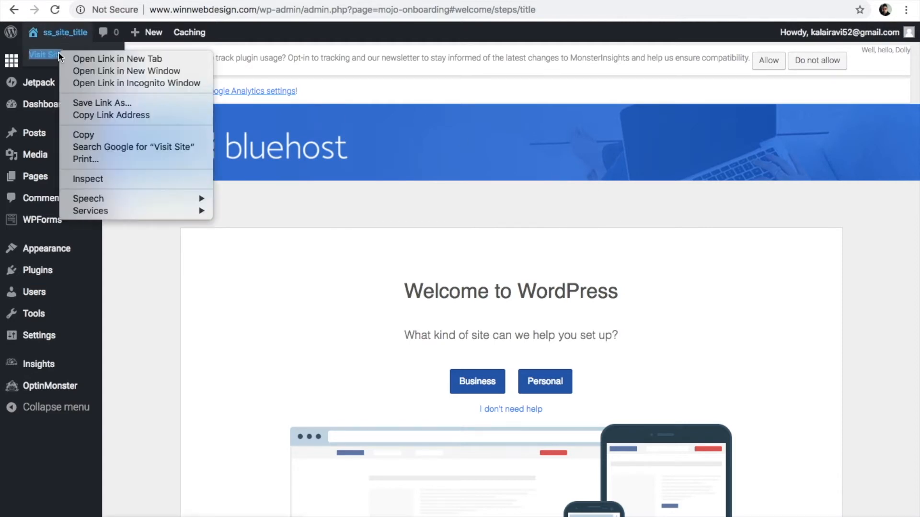
pyautogui.click(92, 59)
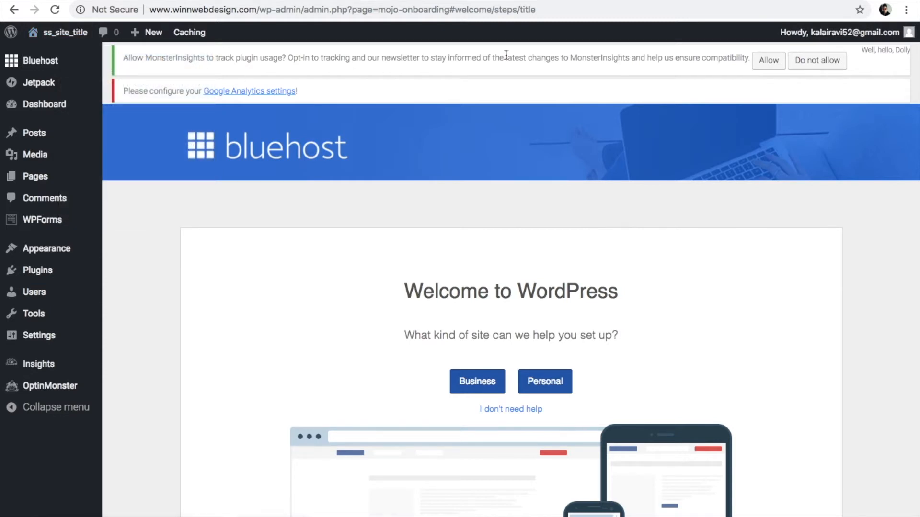
pyautogui.click(317, 1)
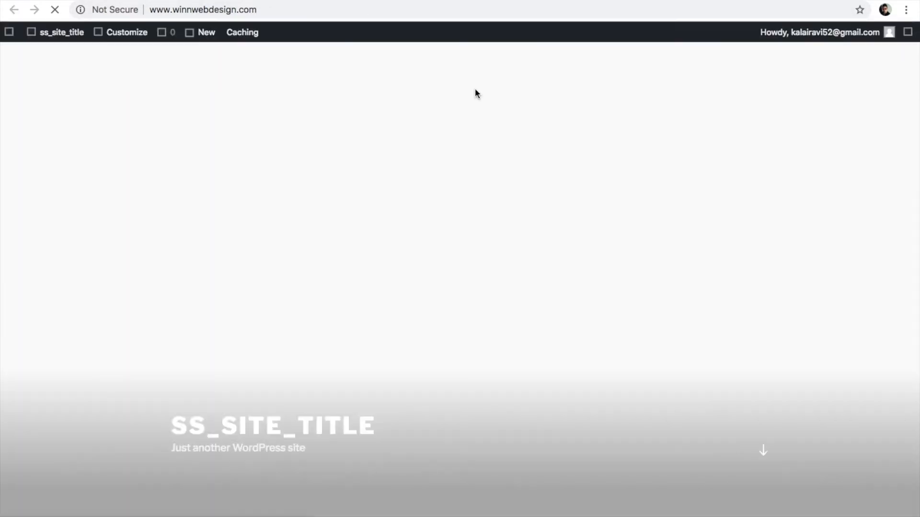
pyautogui.scroll(-10, 476, 90)
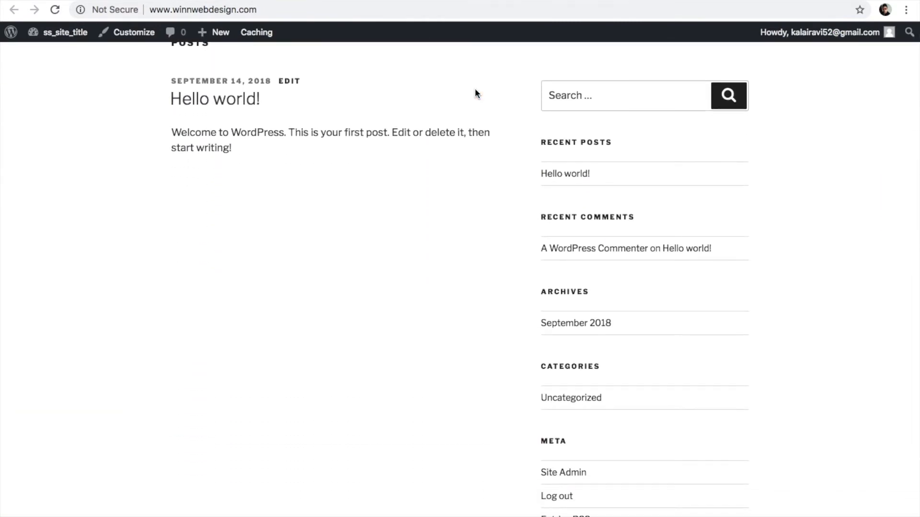
pyautogui.scroll(10, 477, 94)
pyautogui.scroll(-10, 477, 93)
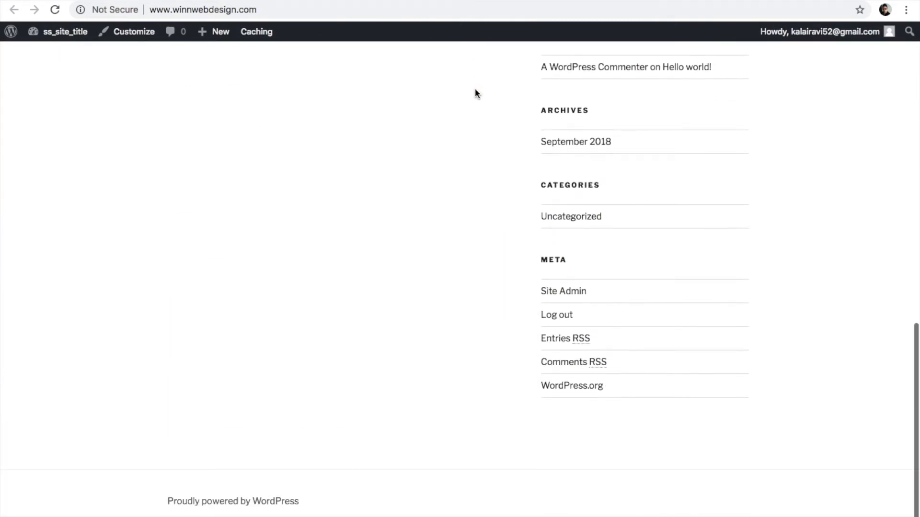
pyautogui.scroll(10, 476, 92)
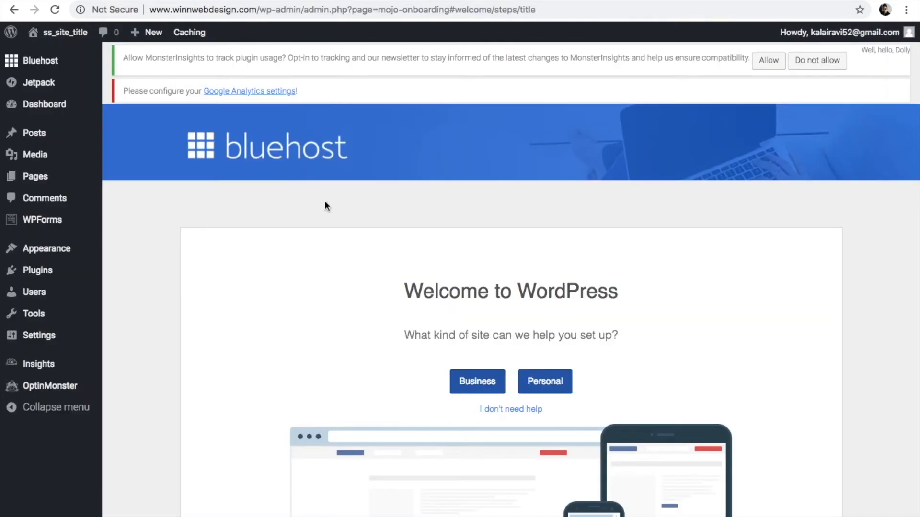
# - Open the page for adding new plugins and search it for "all in one wp migration"
pyautogui.scroll(-4, 324, 205)
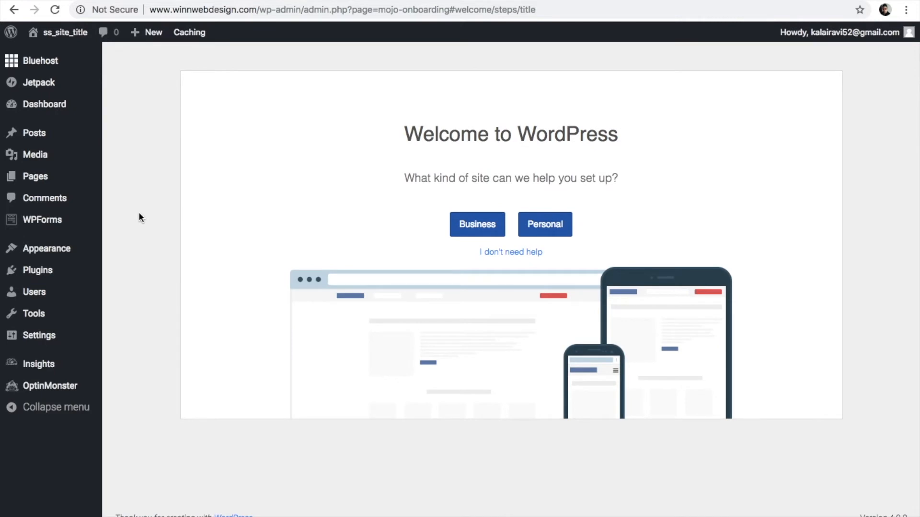
pyautogui.moveTo(51, 269)
pyautogui.click(128, 291)
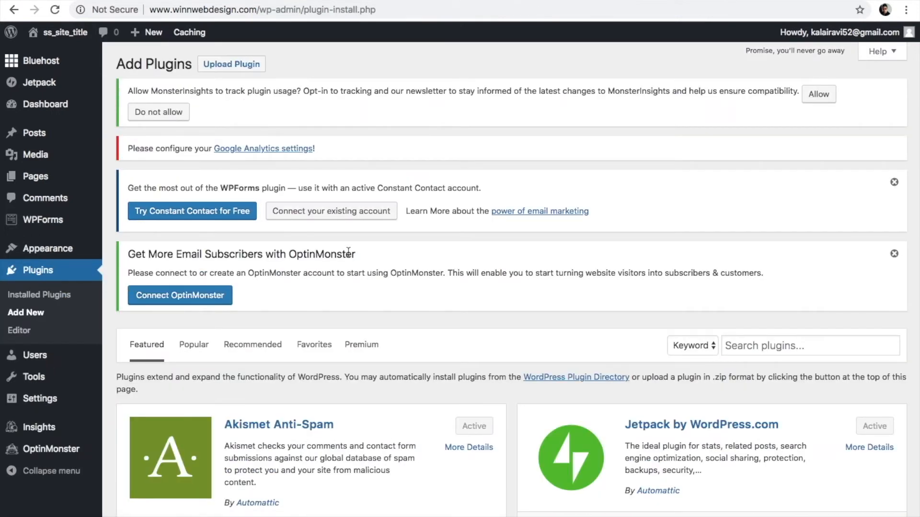
pyautogui.click(789, 349)
pyautogui.write('all ')
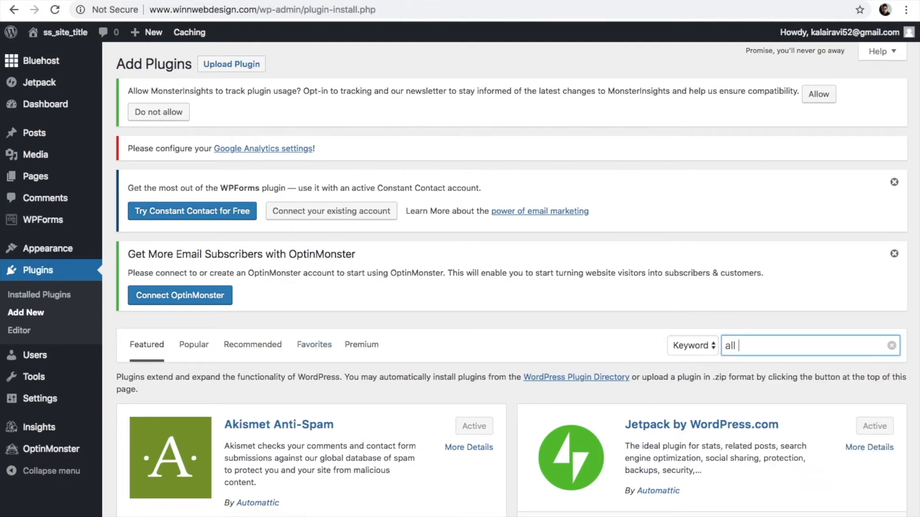
pyautogui.write('in one wp migrat')
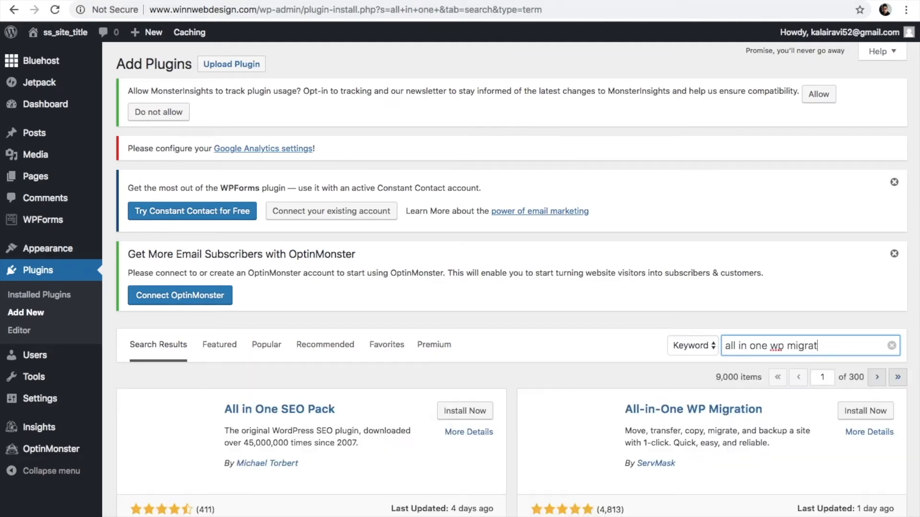
pyautogui.write('ion')
pyautogui.scroll(-5, 364, 287)
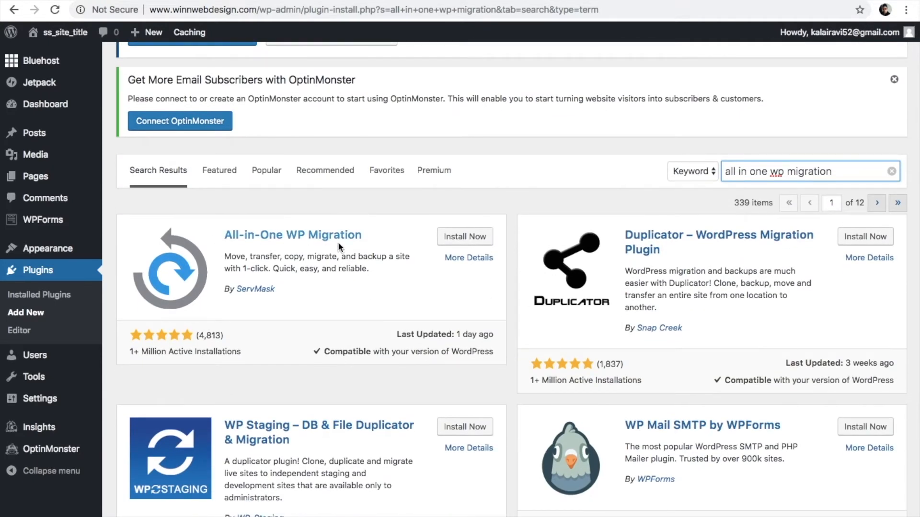
# - Install and activate the All-in-One WP Migration plugin by ServMask
pyautogui.click(451, 236)
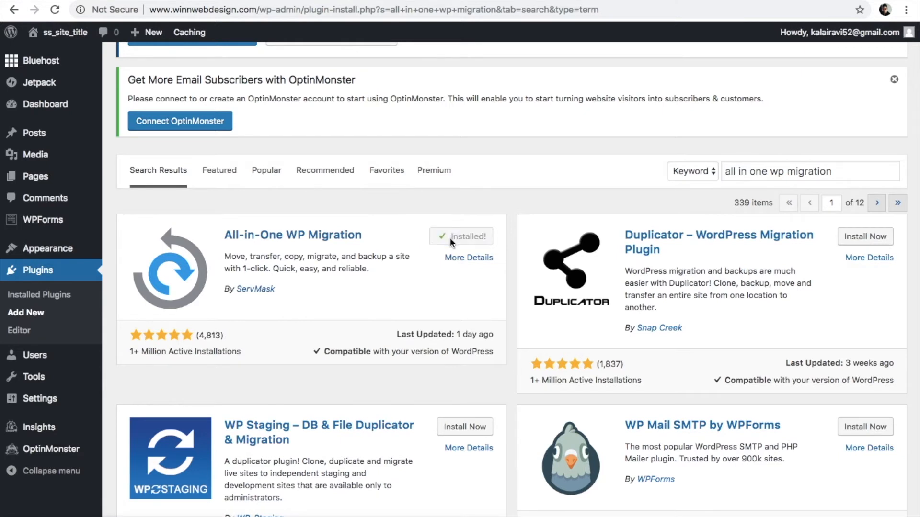
pyautogui.click(457, 242)
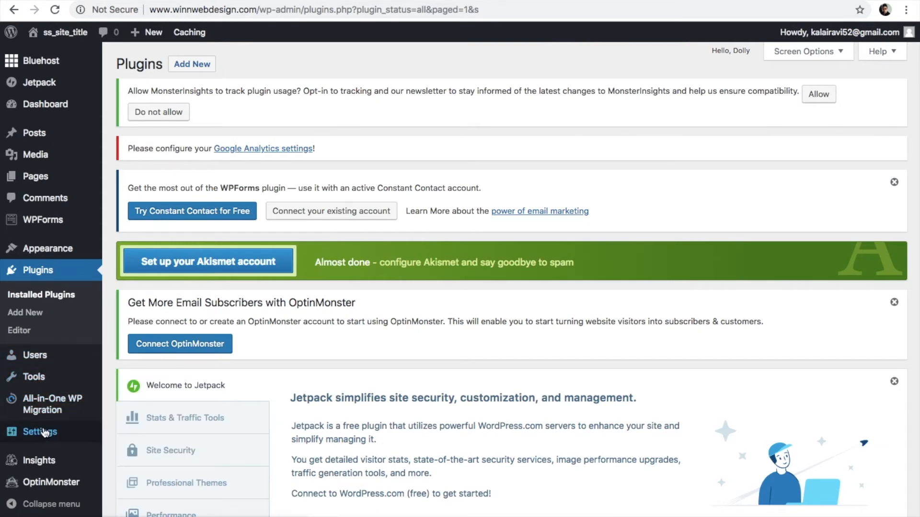
pyautogui.moveTo(61, 411)
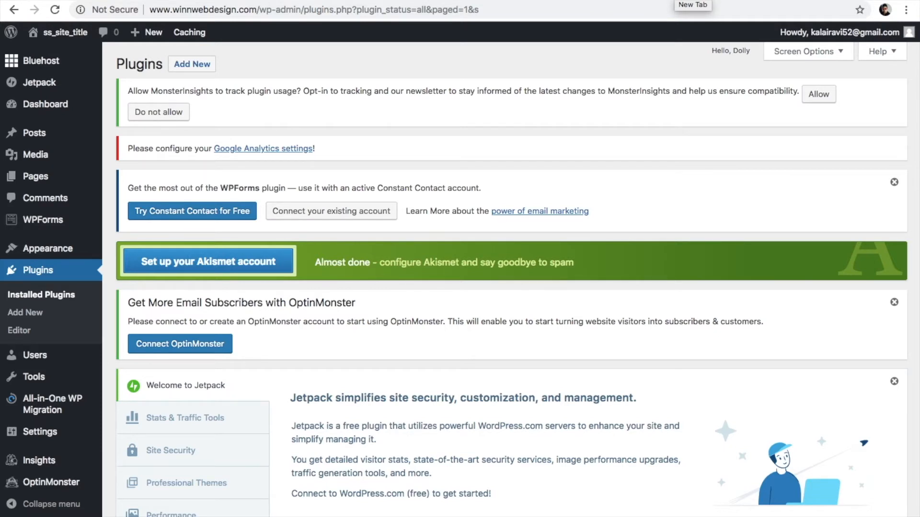
# - Open sprout-flowers.com in a new browser tab and go to its Web Designs page
pyautogui.press('super+t')
pyautogui.write('sprout')
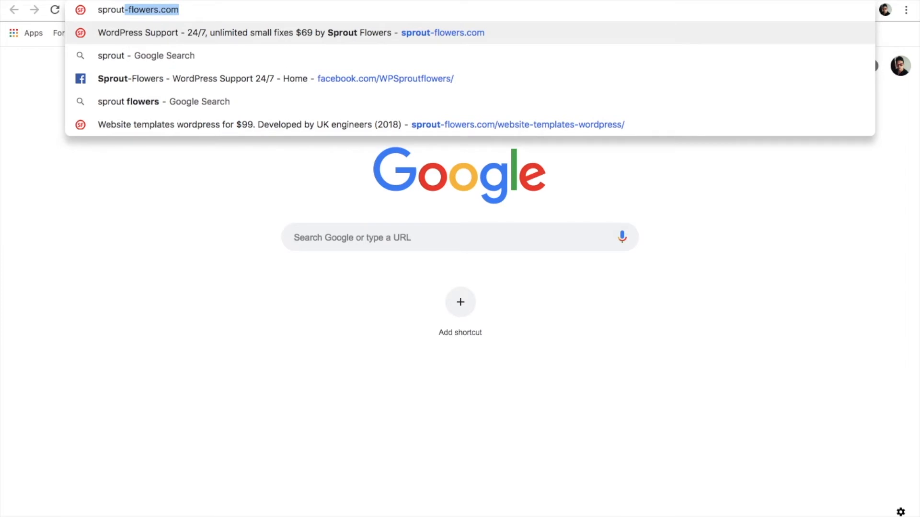
pyautogui.press('Return')
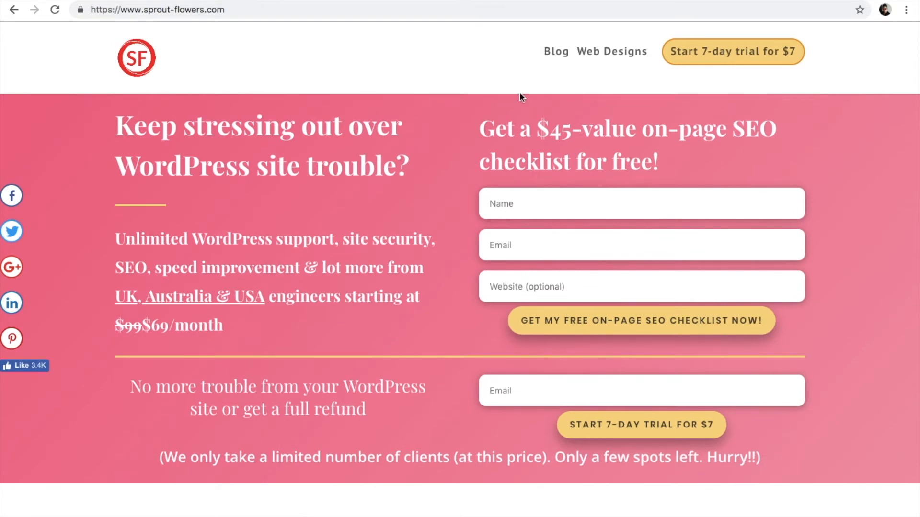
pyautogui.click(599, 57)
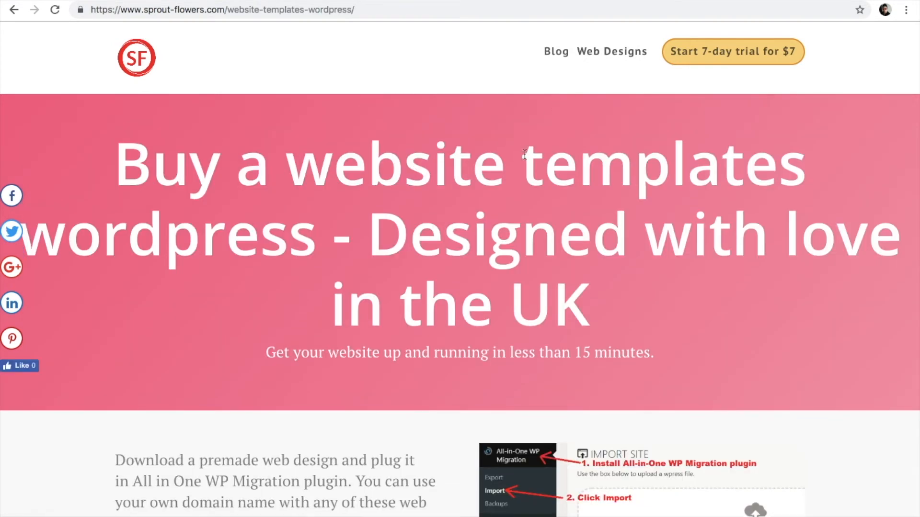
# - Browse the WordPress templates on offer and open the demo site of the Small Business Web Design for Service Industries
pyautogui.scroll(-9, 525, 155)
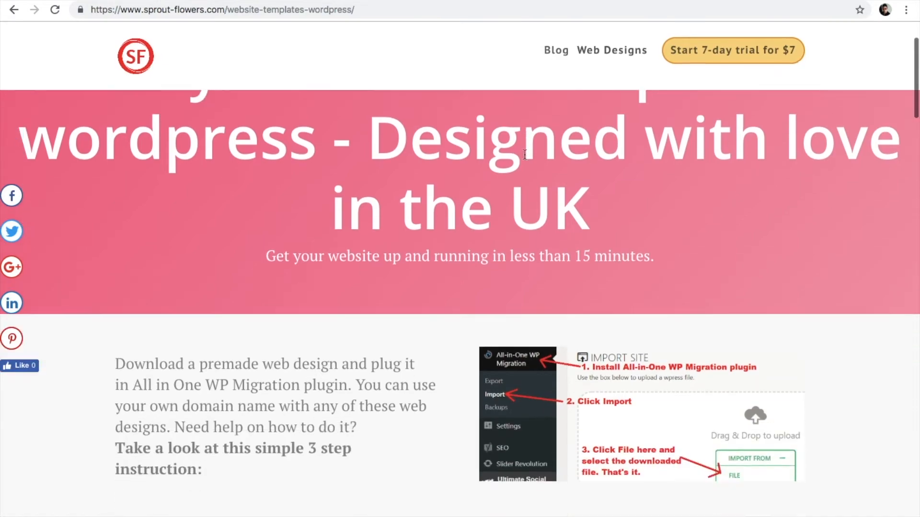
pyautogui.scroll(-10, 525, 154)
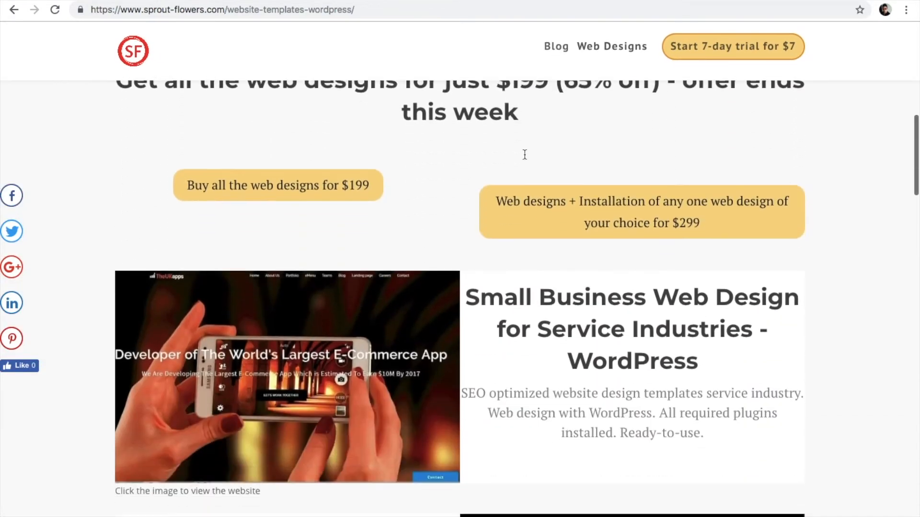
pyautogui.scroll(-5, 524, 155)
pyautogui.scroll(15, 524, 154)
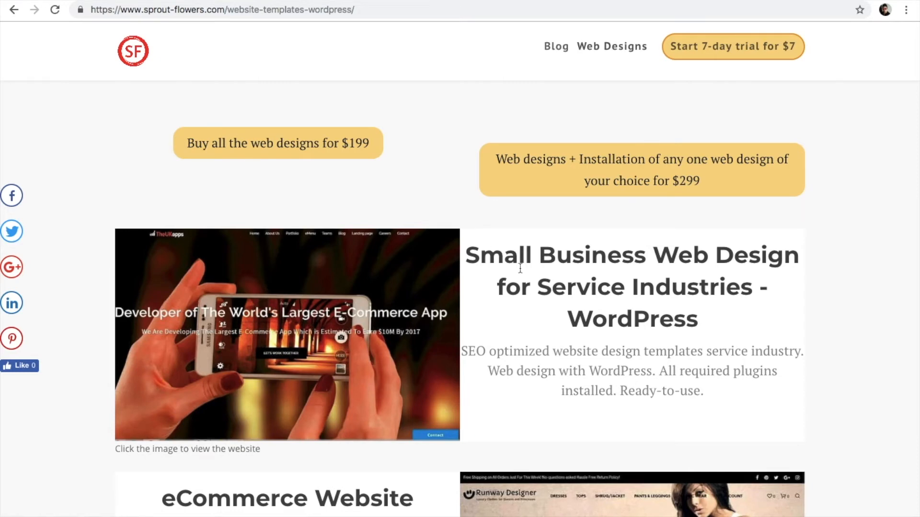
pyautogui.click(330, 323)
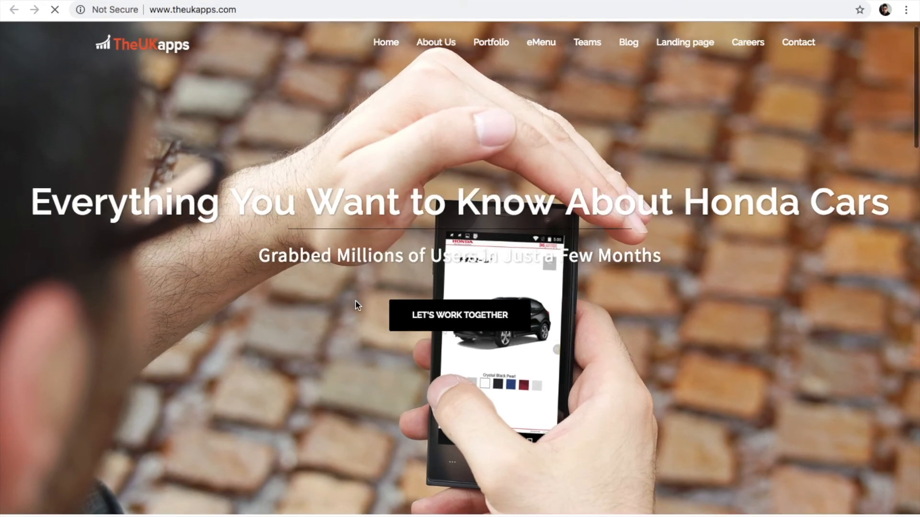
# - Look through the demo site's home page down to the footer and return to its top
pyautogui.scroll(-6, 355, 304)
pyautogui.scroll(-13, 356, 306)
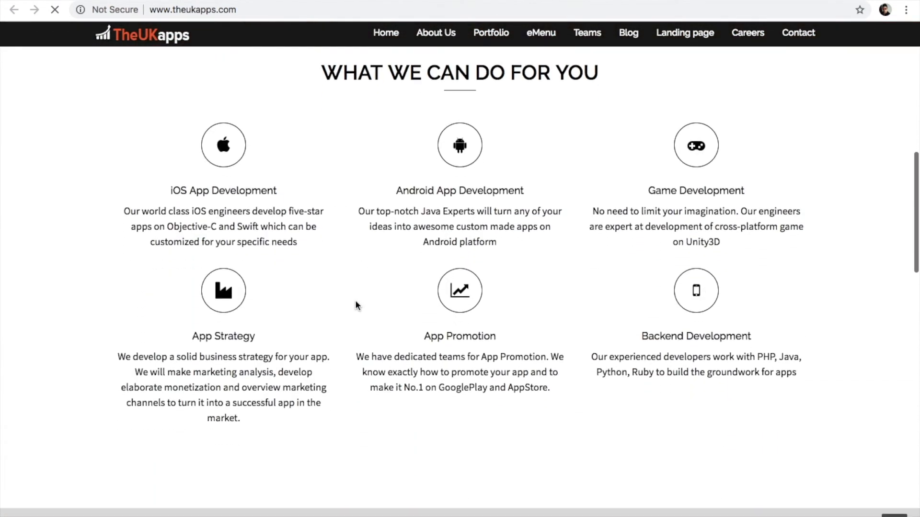
pyautogui.scroll(-8, 355, 304)
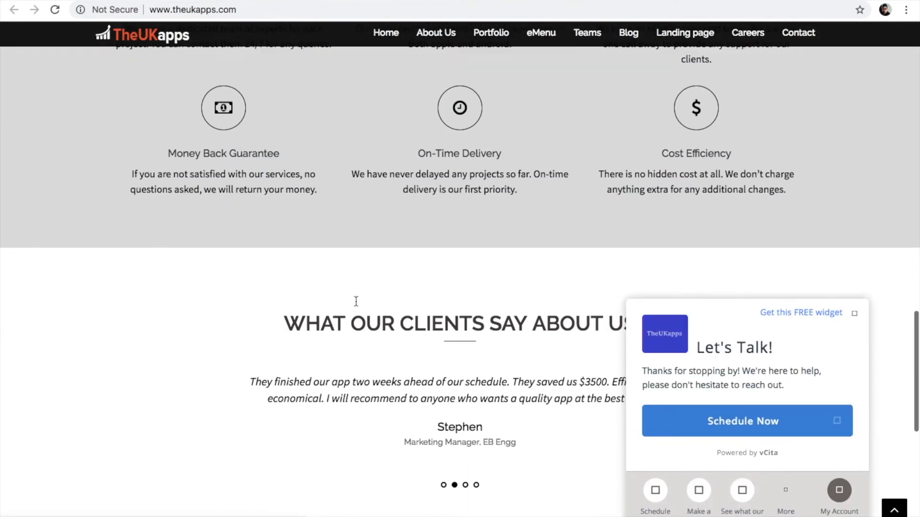
pyautogui.scroll(-4, 356, 302)
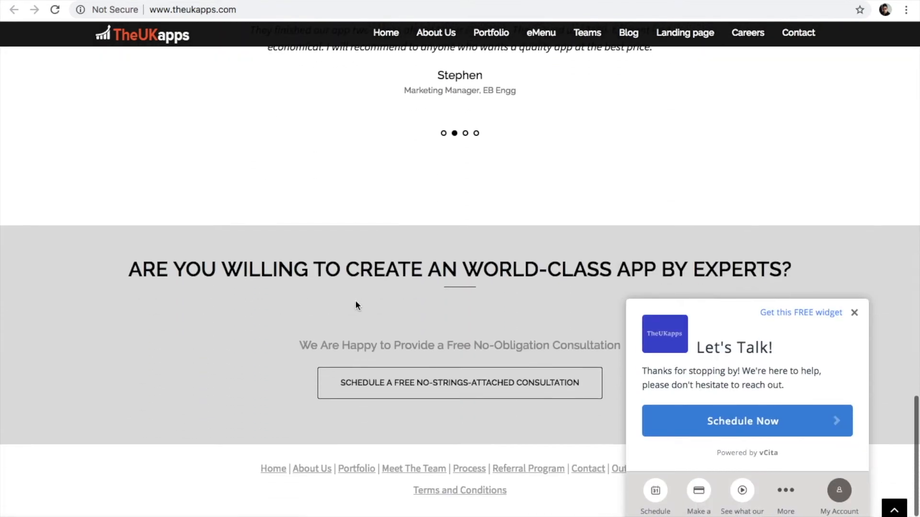
pyautogui.scroll(12, 357, 305)
pyautogui.scroll(14, 355, 300)
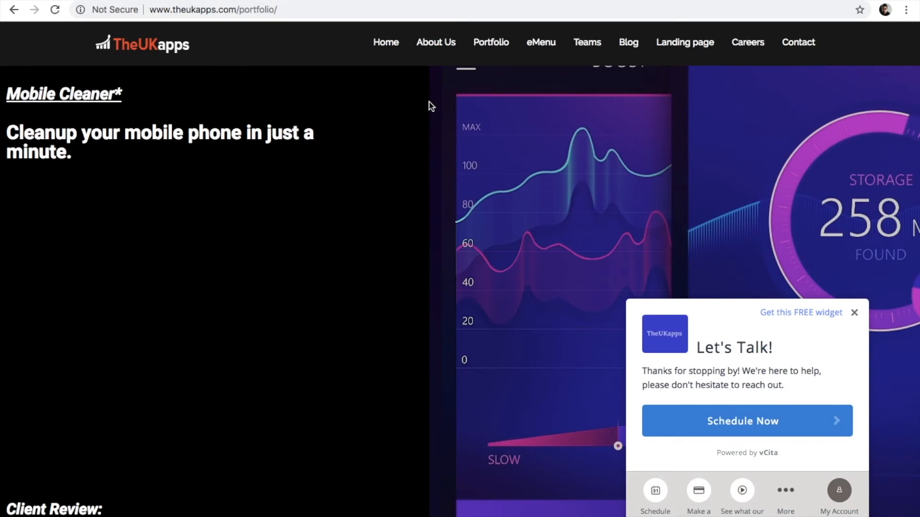
# - Examine the app showcases on the demo site's Portfolio page, from the first entry to the footer and back
pyautogui.scroll(-12, 432, 107)
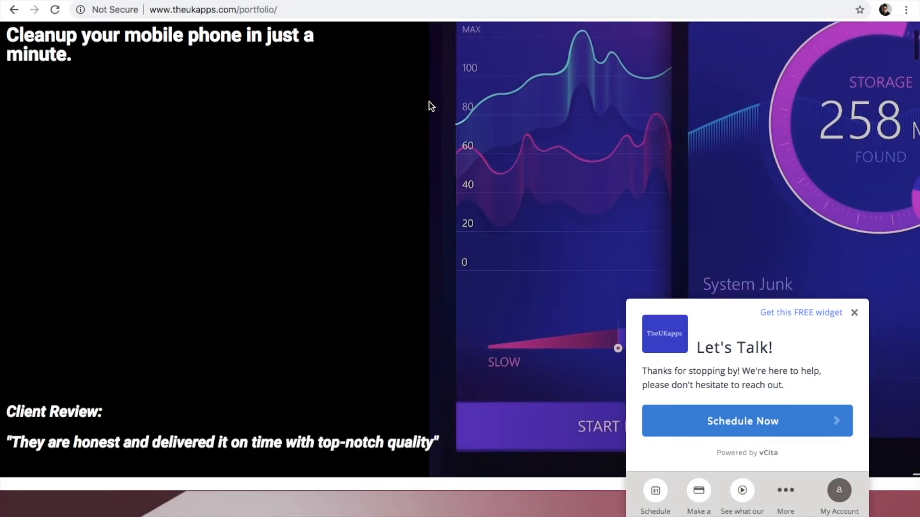
pyautogui.scroll(-10, 431, 107)
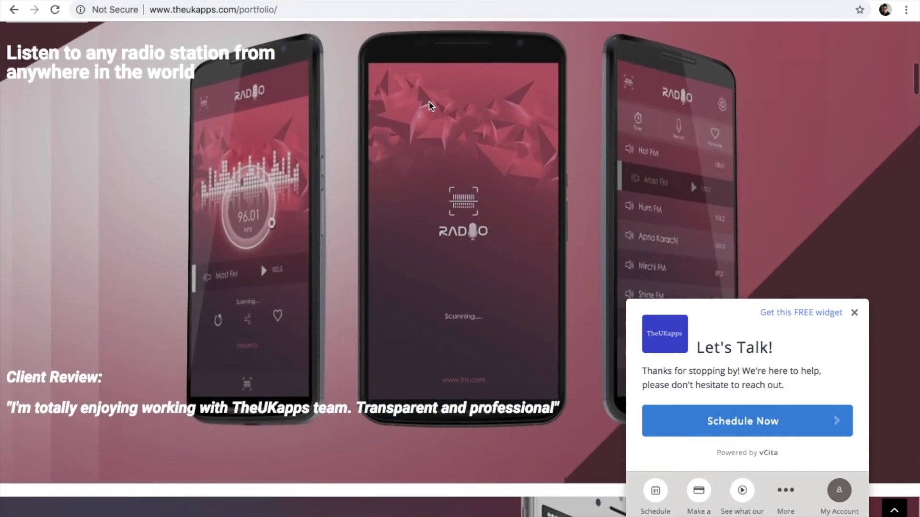
pyautogui.scroll(-8, 431, 107)
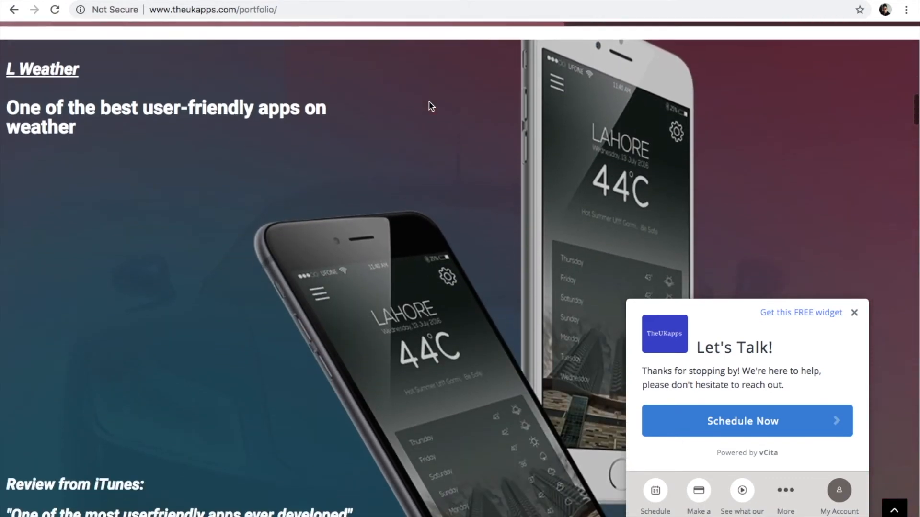
pyautogui.scroll(-9, 430, 106)
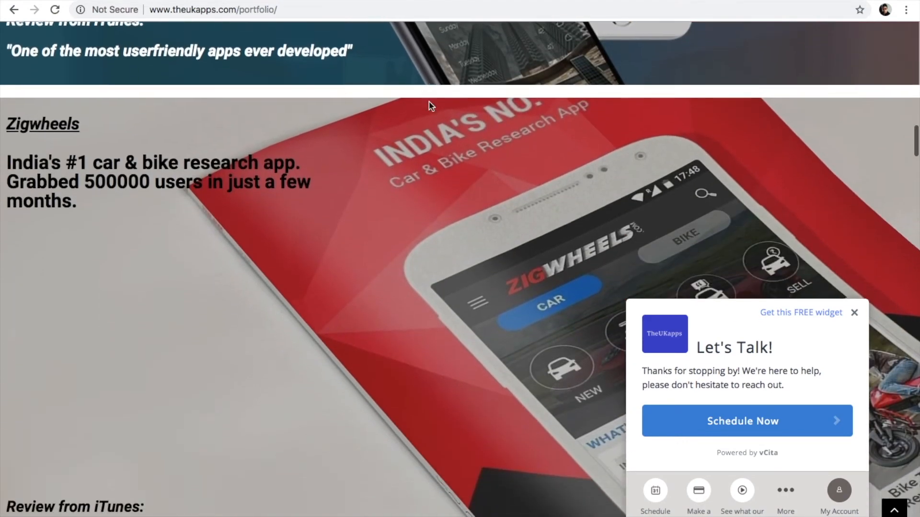
pyautogui.scroll(-10, 432, 106)
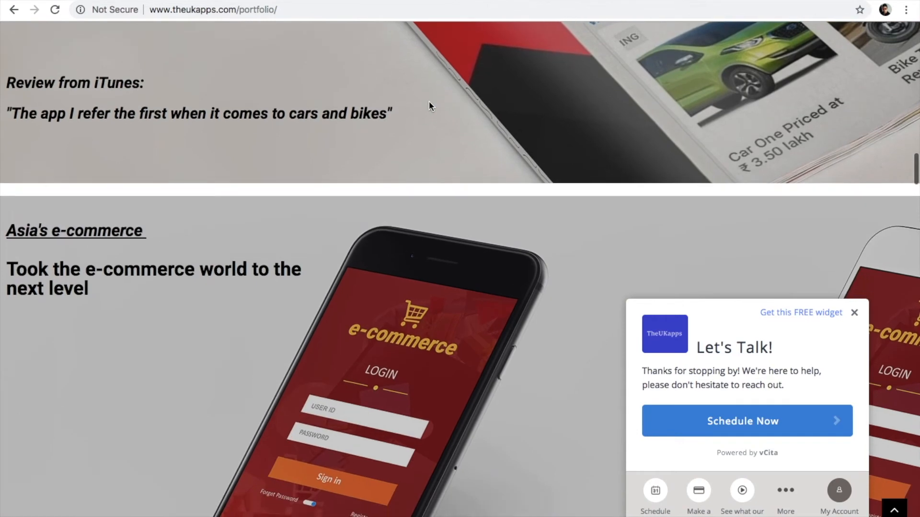
pyautogui.scroll(-10, 429, 107)
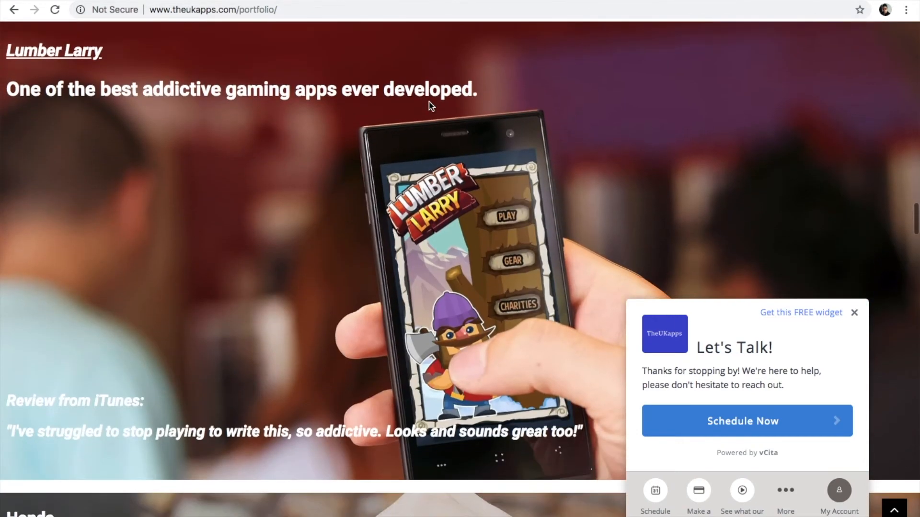
pyautogui.scroll(-10, 430, 106)
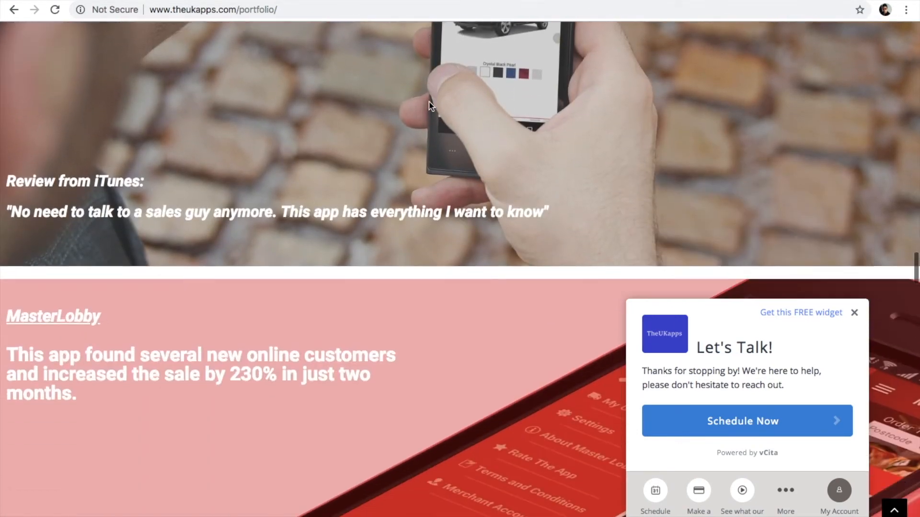
pyautogui.scroll(-10, 431, 105)
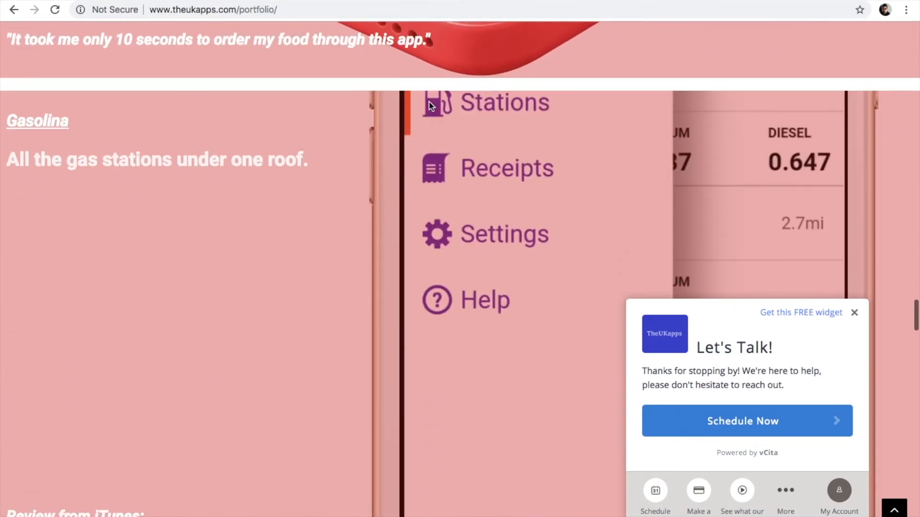
pyautogui.scroll(-10, 429, 106)
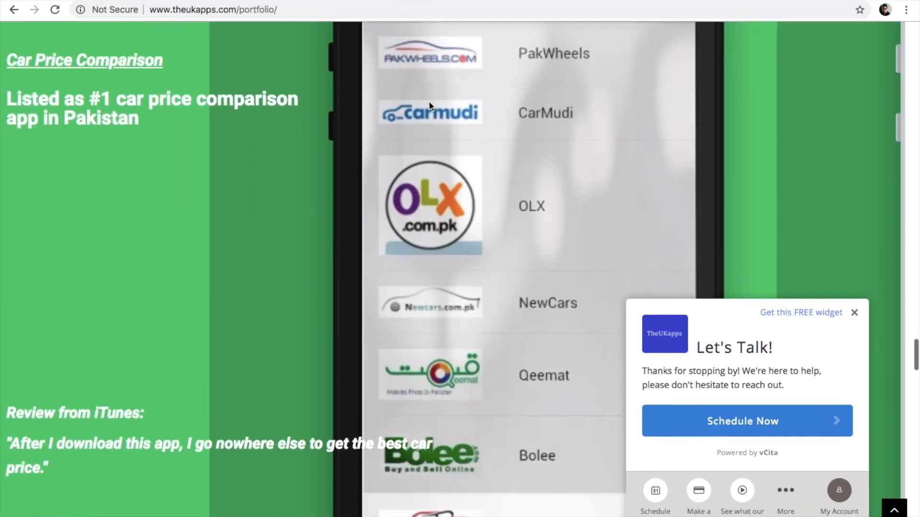
pyautogui.scroll(-10, 430, 105)
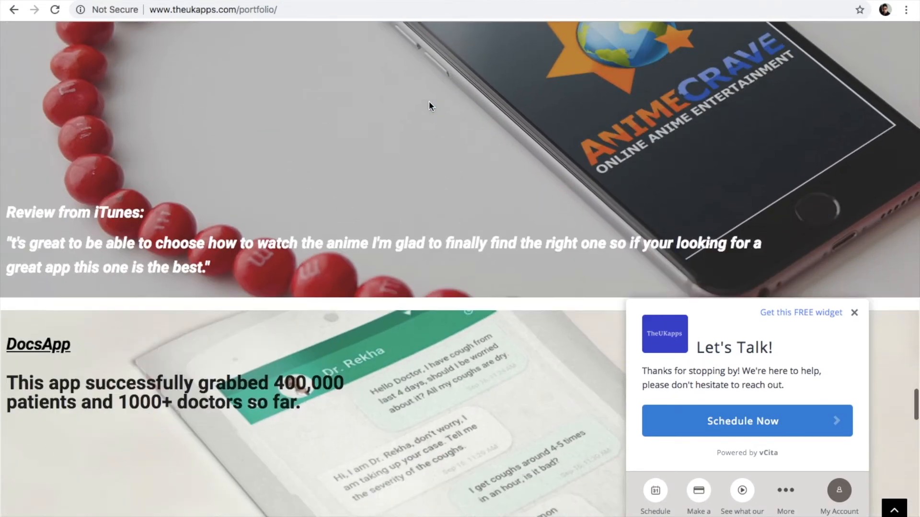
pyautogui.scroll(-10, 430, 107)
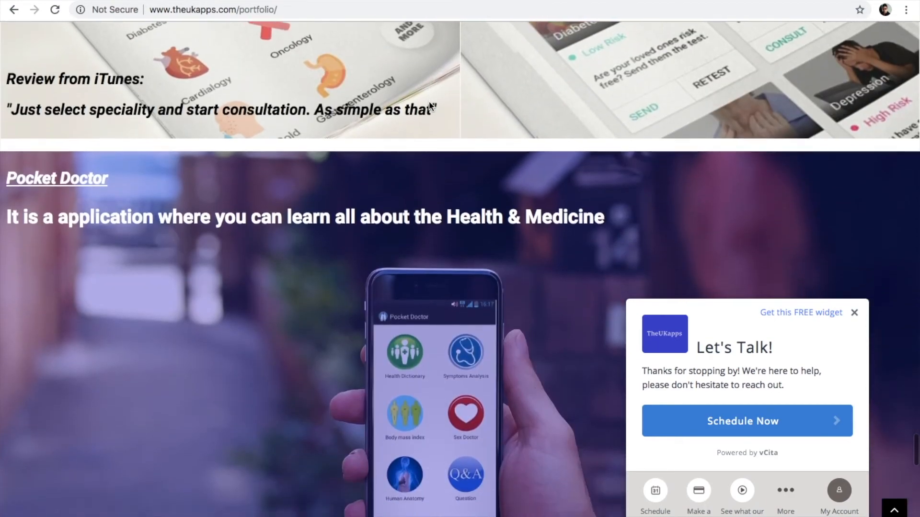
pyautogui.scroll(-5, 430, 106)
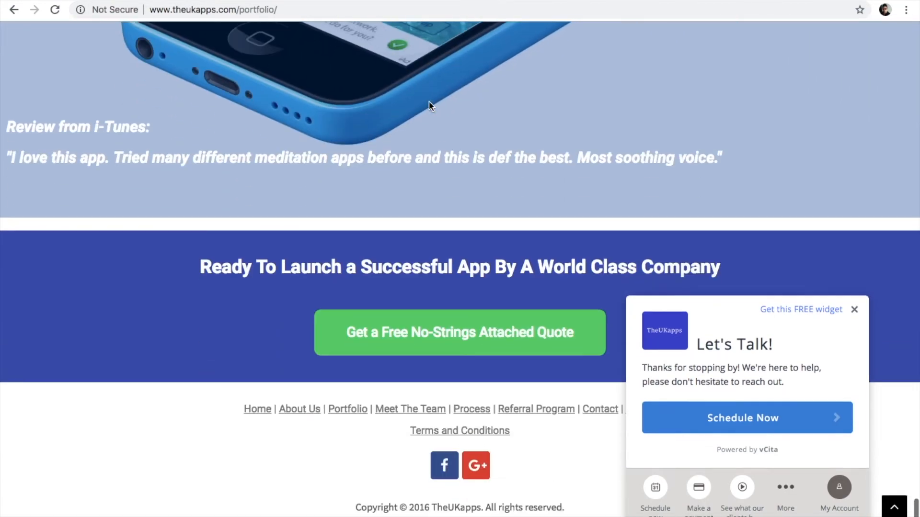
pyautogui.scroll(15, 430, 105)
pyautogui.scroll(20, 430, 106)
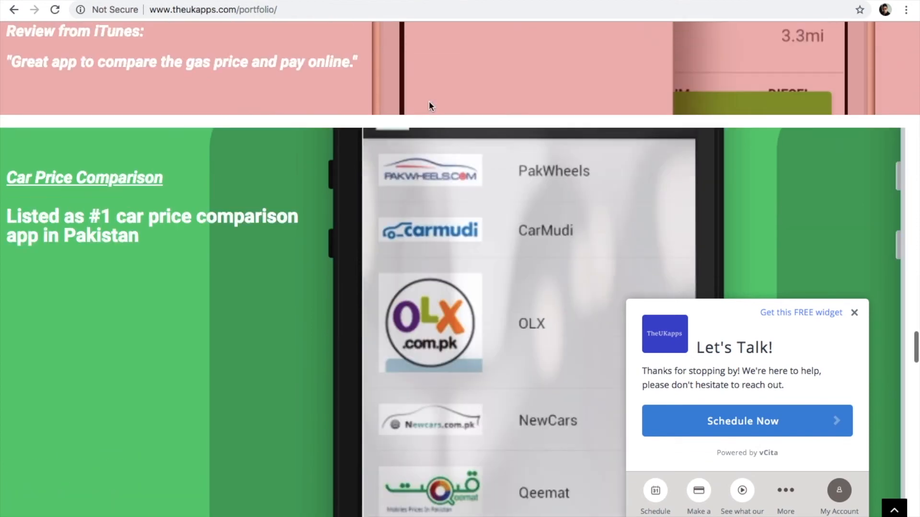
pyautogui.scroll(15, 430, 105)
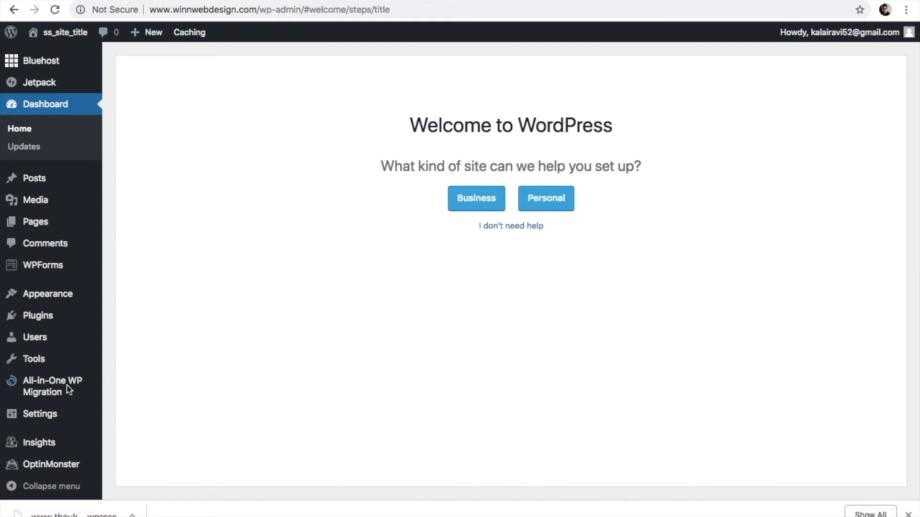
# - Return to the winnwebdesign.com WordPress admin and open the Import page of All-in-One WP Migration
pyautogui.moveTo(56, 391)
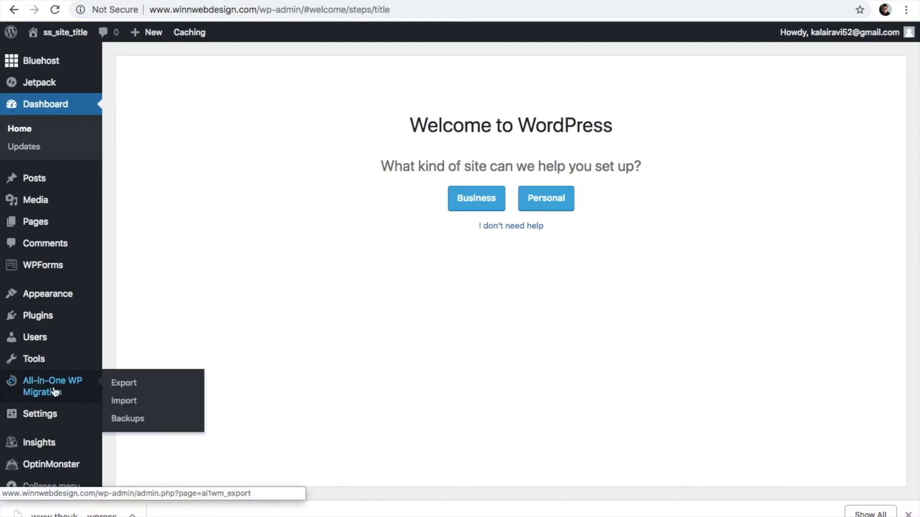
pyautogui.click(129, 406)
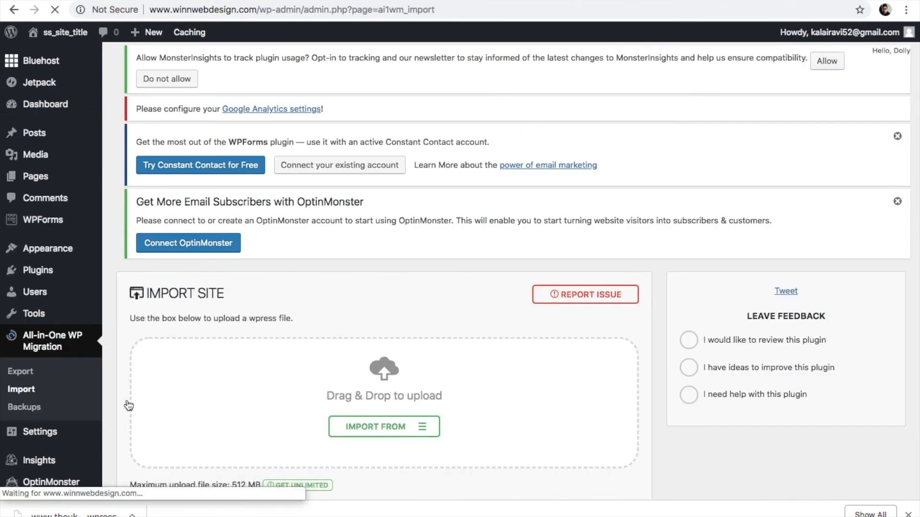
# - Choose a local file as the source for the site import
pyautogui.scroll(-2, 235, 330)
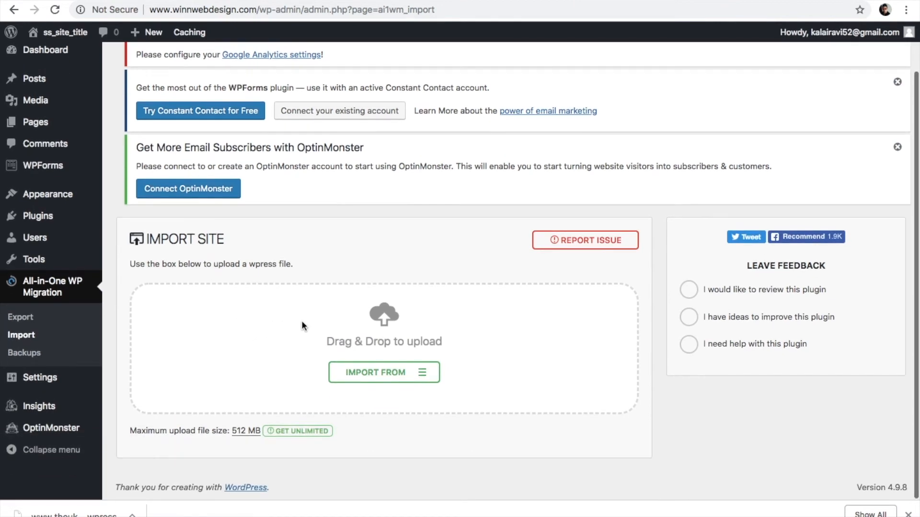
pyautogui.click(373, 373)
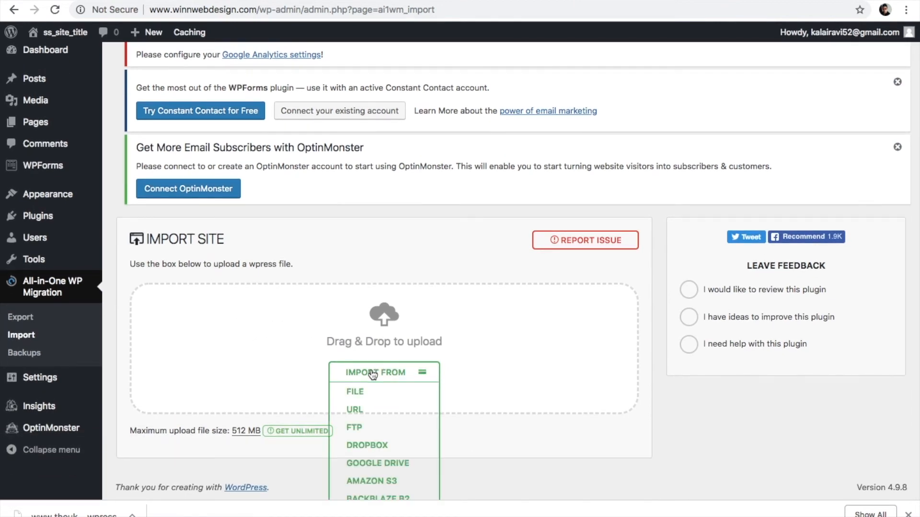
pyautogui.scroll(-2, 372, 373)
pyautogui.scroll(-2, 373, 374)
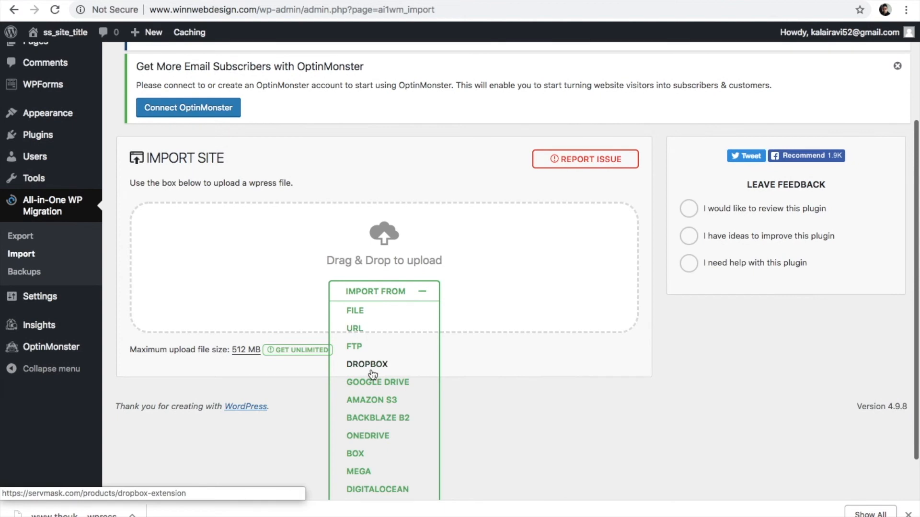
pyautogui.scroll(-1, 372, 373)
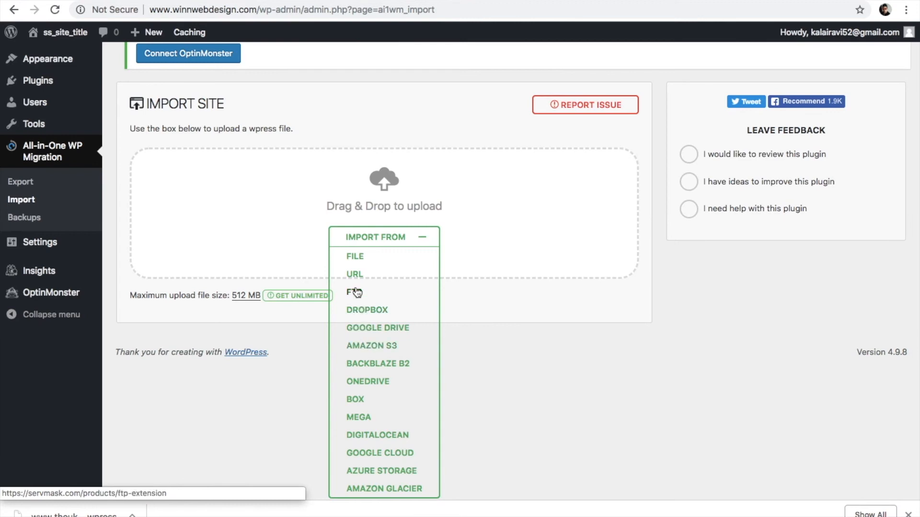
pyautogui.click(355, 259)
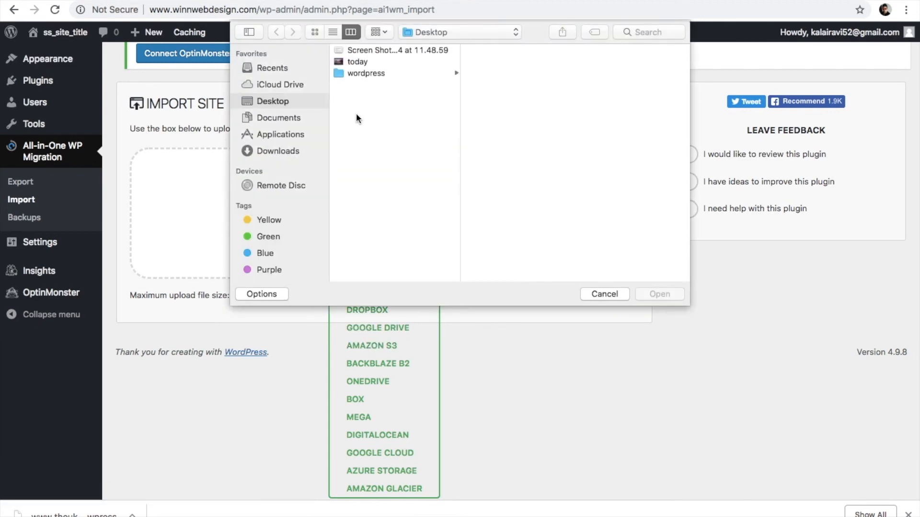
pyautogui.click(295, 116)
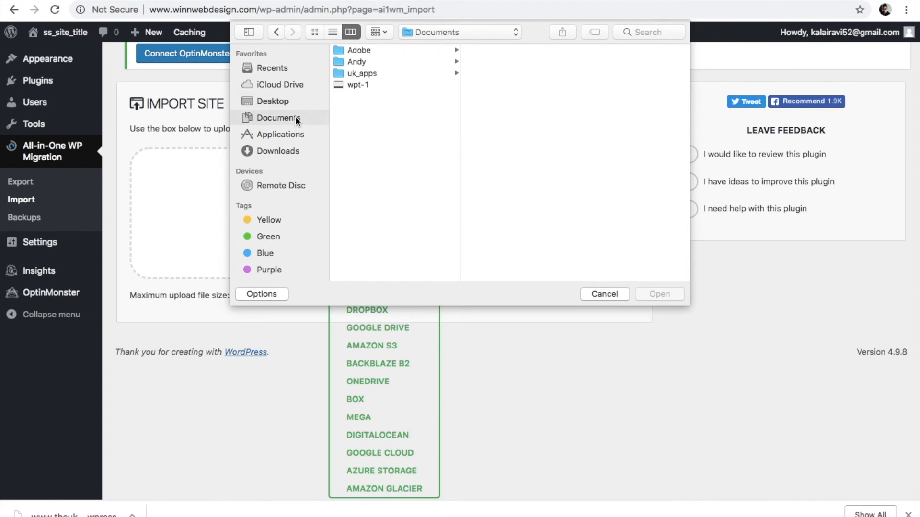
pyautogui.click(370, 73)
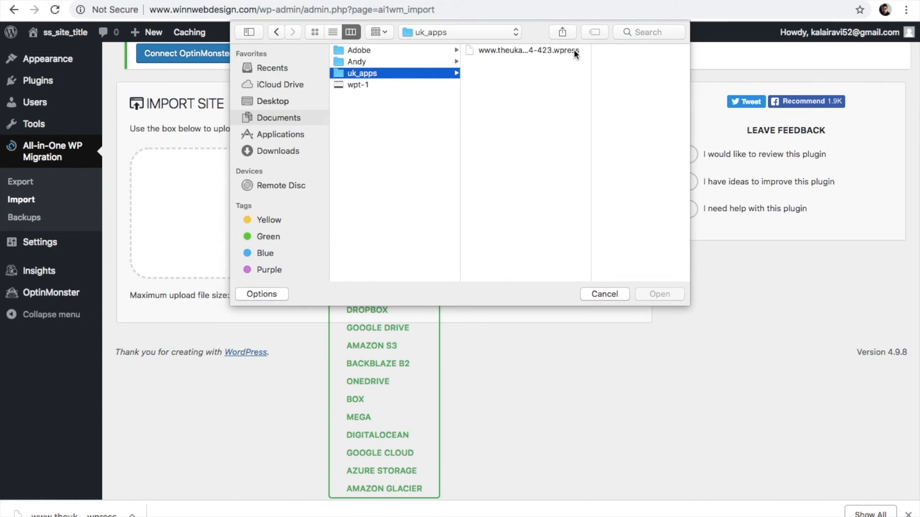
pyautogui.doubleClick(590, 51)
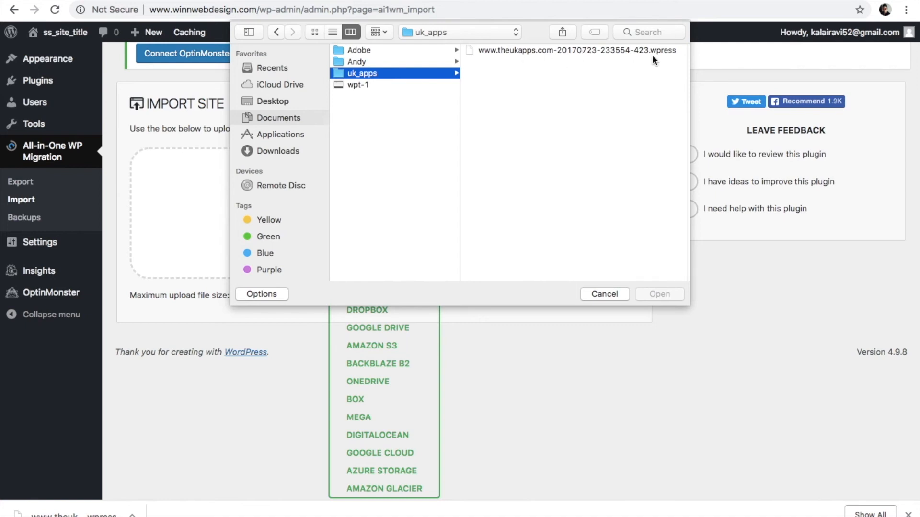
pyautogui.click(599, 50)
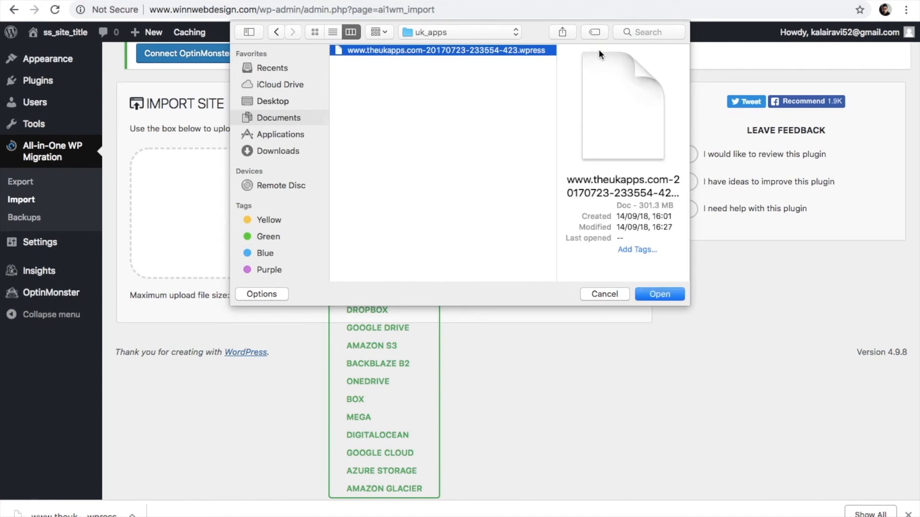
pyautogui.click(657, 294)
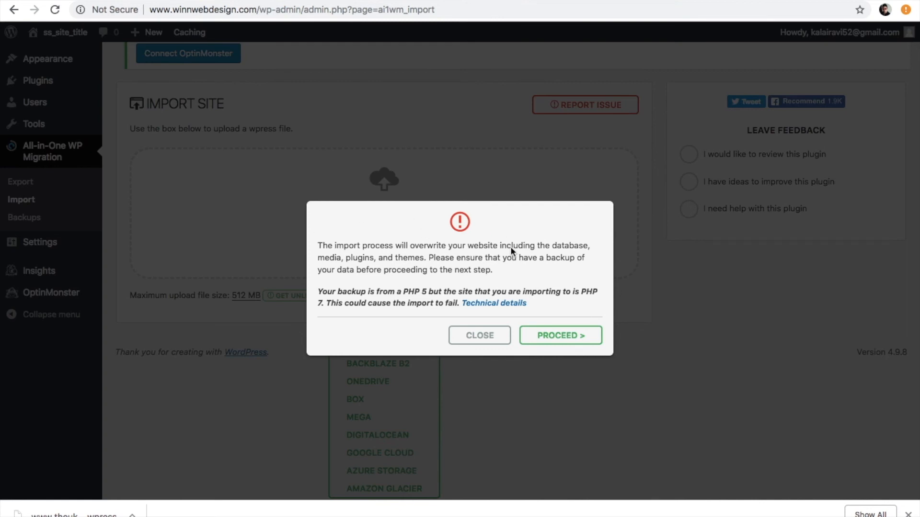
pyautogui.click(559, 335)
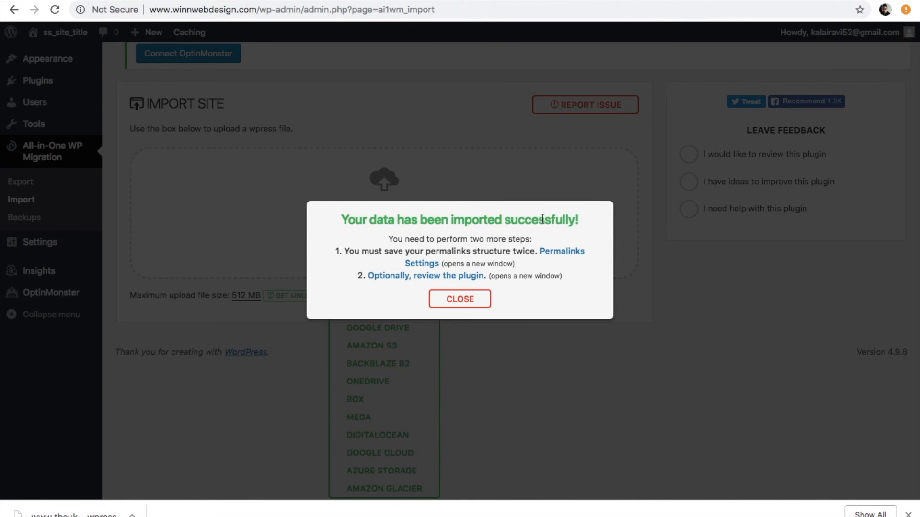
pyautogui.click(468, 302)
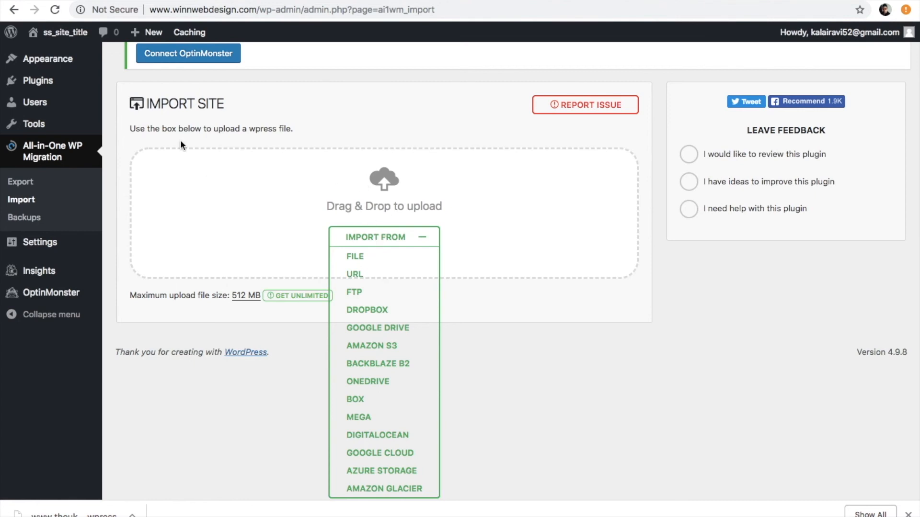
# - On the WordPress Updates page, fix Jetpack's connection by migrating the stats and subscribers to winnwebdesign.com
pyautogui.scroll(5, 168, 177)
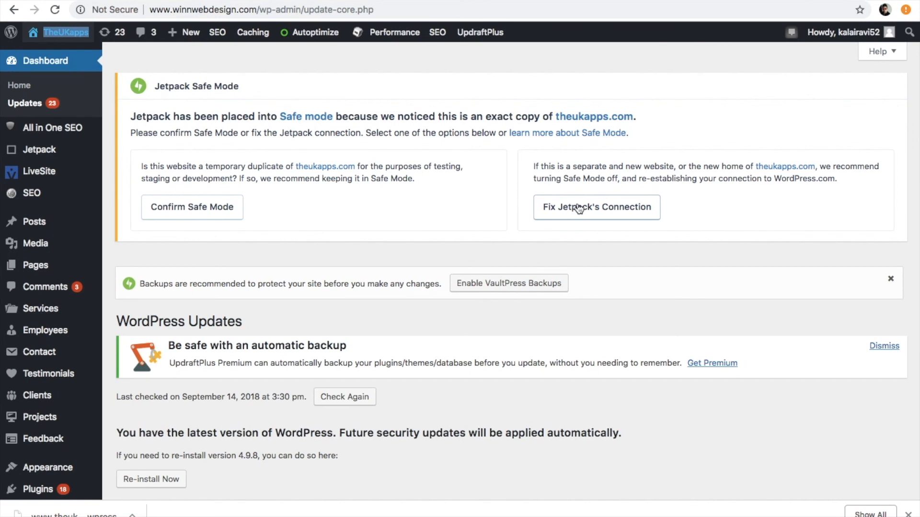
pyautogui.click(580, 207)
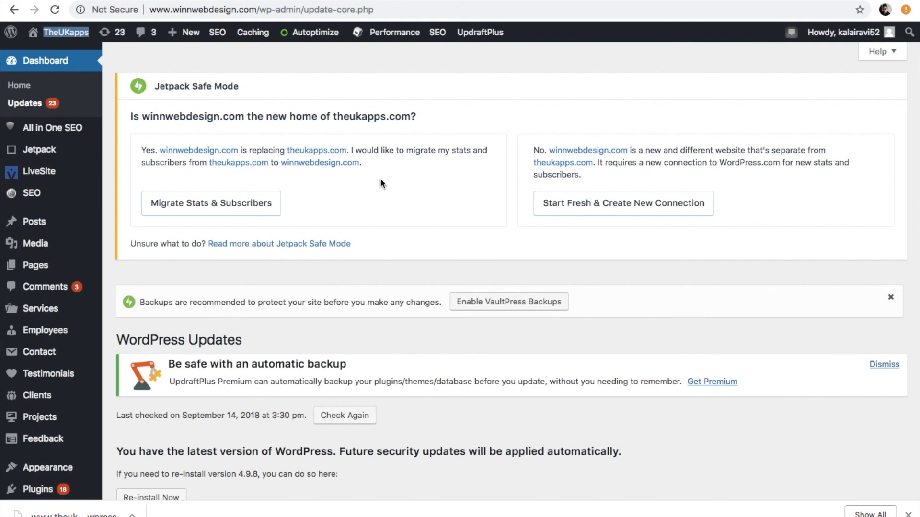
pyautogui.click(267, 209)
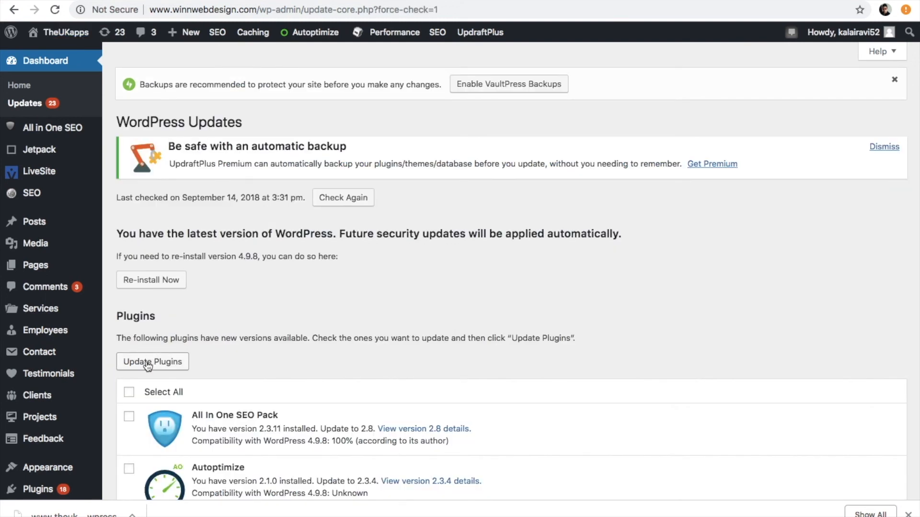
# - Select all plugins with new versions available and update them
pyautogui.scroll(-4, 200, 345)
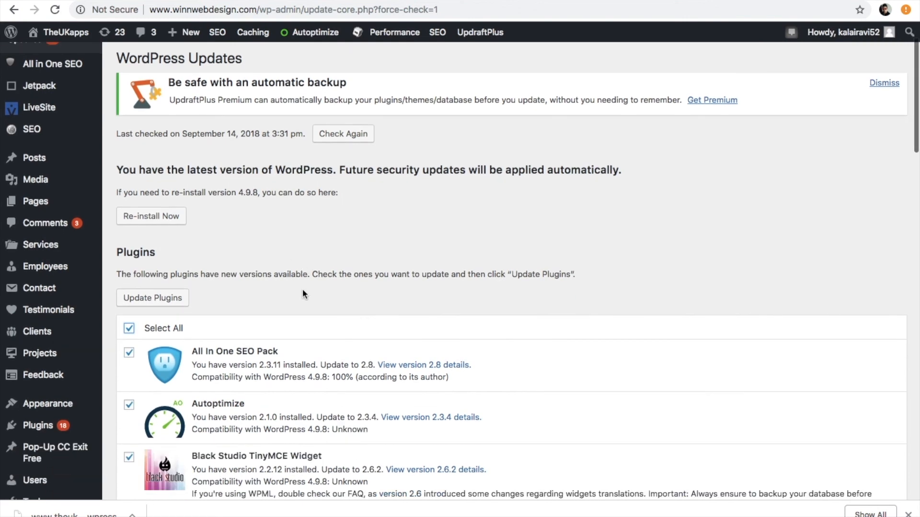
pyautogui.scroll(1, 173, 214)
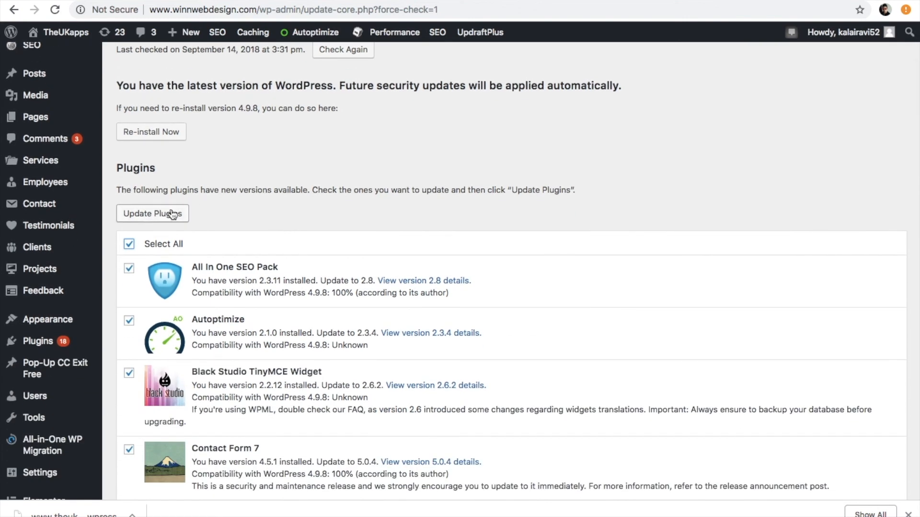
pyautogui.click(173, 215)
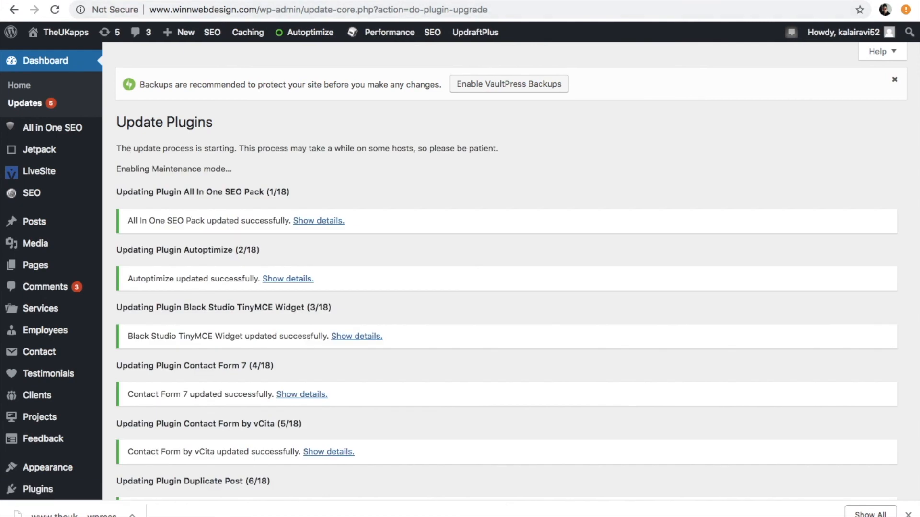
# - Switch to the live winnwebdesign.com home page and look through the imported design down the page and back up
pyautogui.hotkey('ctrl', 'Tab')
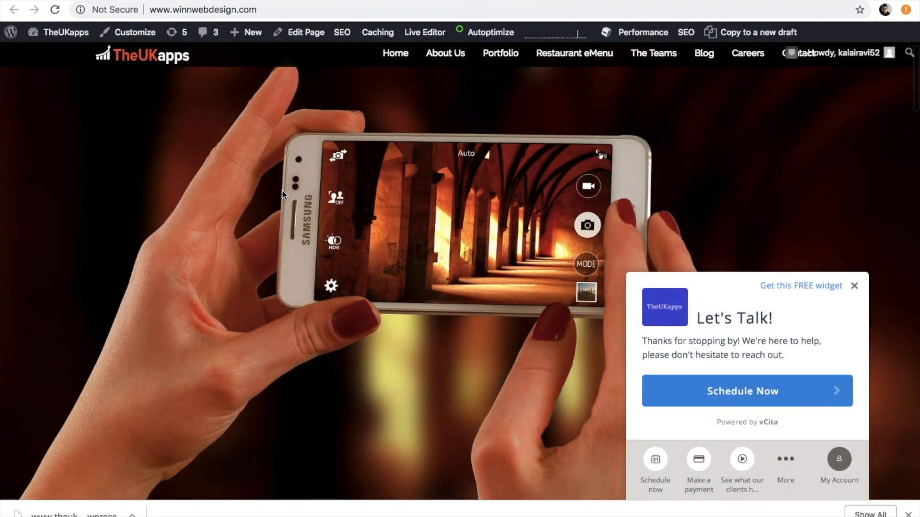
pyautogui.scroll(-10, 283, 194)
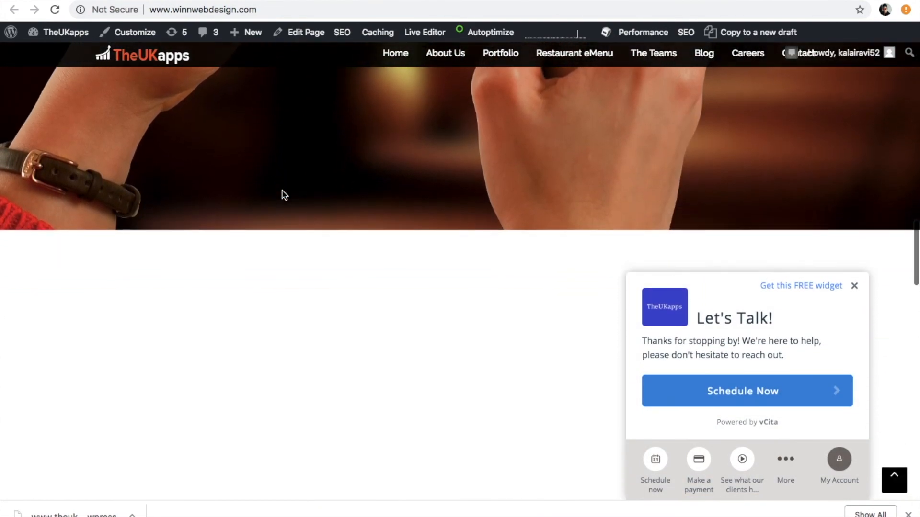
pyautogui.scroll(-20, 284, 194)
pyautogui.scroll(15, 283, 191)
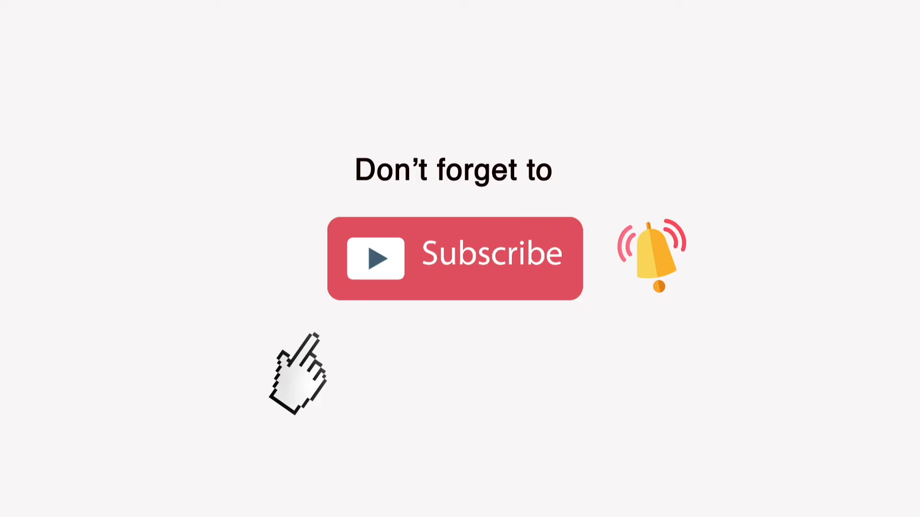